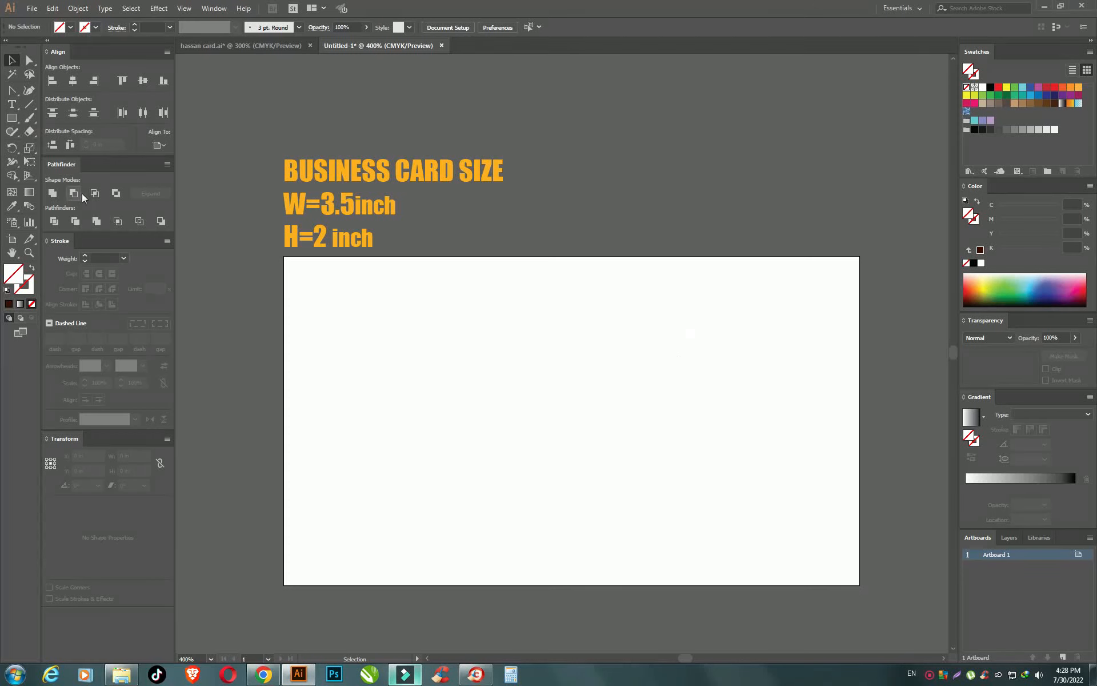
Step: Draw a rectangle 3.5 in wide and 2 in high and centre it on the artboard
{"action": "left_click_drag", "start_coordinate": [399, 346], "coordinate": [493, 407]}
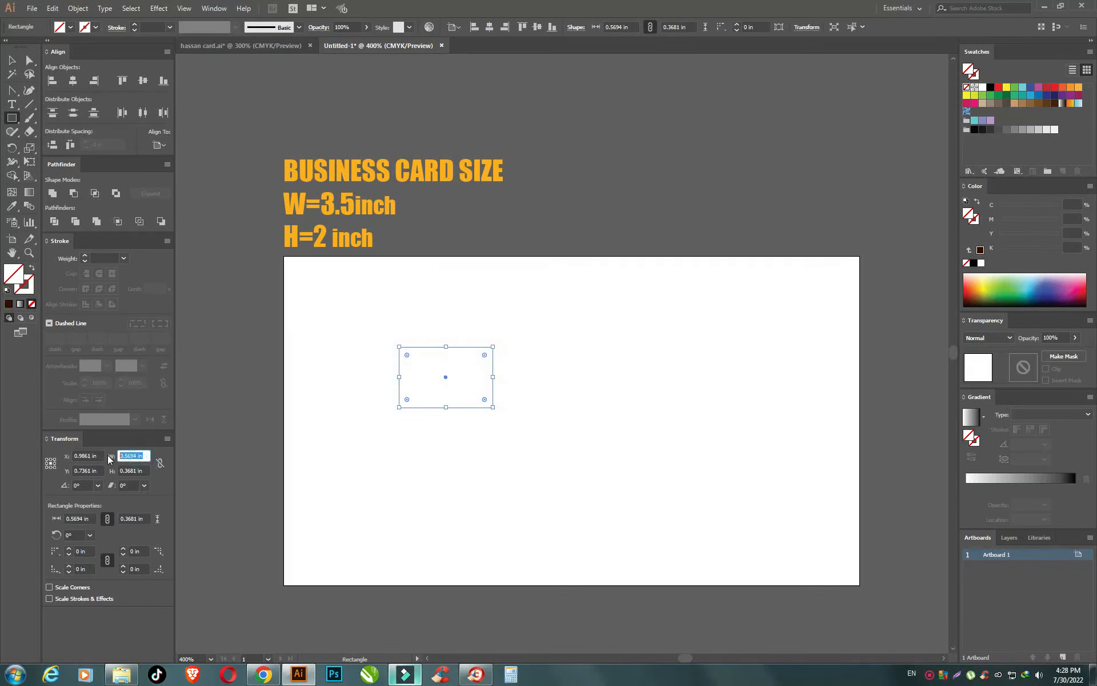
{"action": "key", "text": "Tab"}
{"action": "type", "text": "2"}
{"action": "key", "text": "Return"}
{"action": "left_click", "coordinate": [158, 144]}
{"action": "left_click", "coordinate": [178, 181]}
{"action": "left_click", "coordinate": [73, 80]}
{"action": "left_click", "coordinate": [143, 80]}
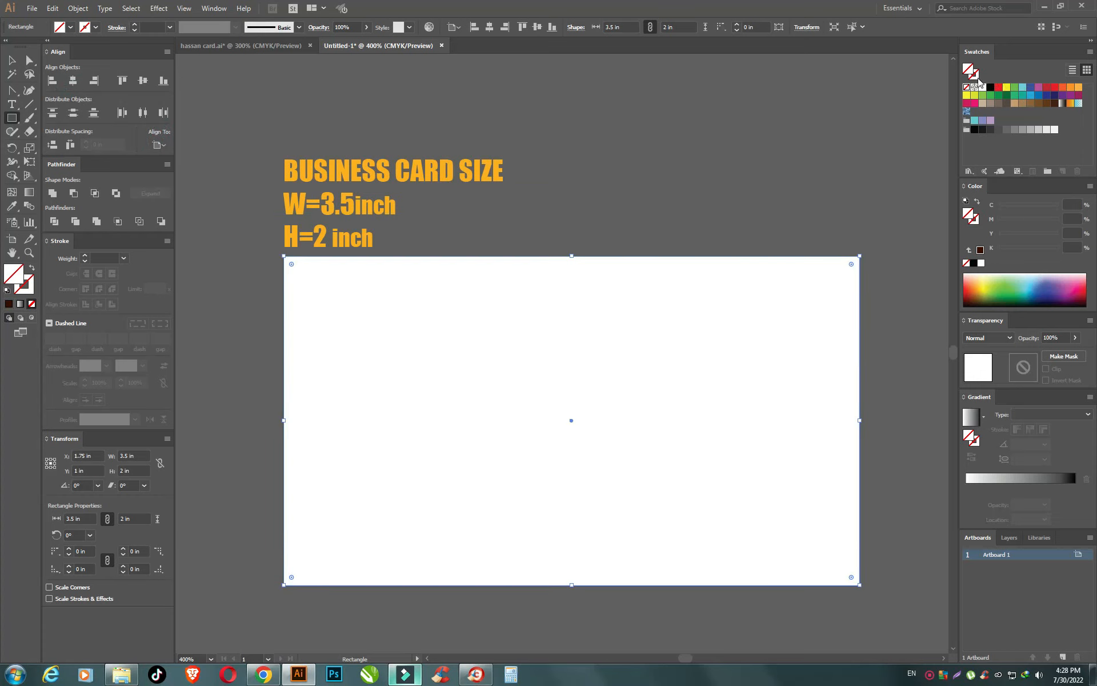
Step: Give the card rectangle a Registration-coloured stroke and paste a copy centred on the artboard
{"action": "left_click", "coordinate": [976, 87]}
{"action": "left_click", "coordinate": [52, 8]}
{"action": "left_click", "coordinate": [96, 66]}
{"action": "left_click", "coordinate": [52, 8]}
{"action": "left_click", "coordinate": [74, 74]}
{"action": "left_click", "coordinate": [73, 80]}
{"action": "left_click", "coordinate": [142, 81]}
Step: Apply an Offset Path of -0.2 cm to the rectangle copy and expand its appearance
{"action": "left_click", "coordinate": [158, 16]}
{"action": "mouse_move", "coordinate": [171, 108]}
{"action": "left_click", "coordinate": [318, 114]}
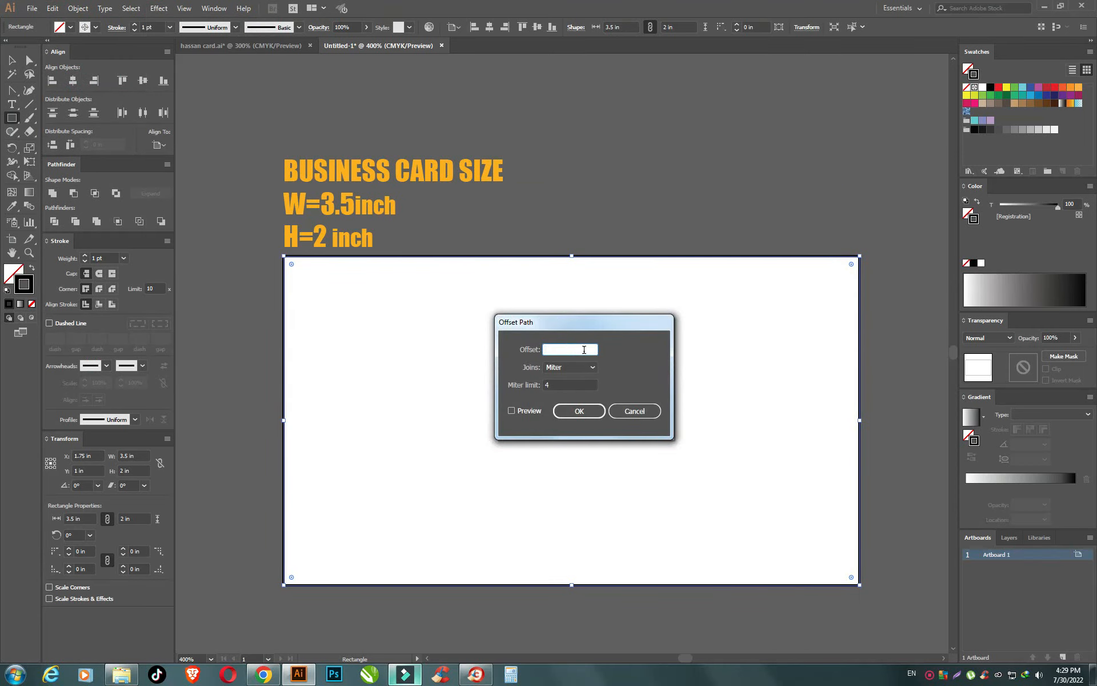
{"action": "left_click", "coordinate": [512, 411]}
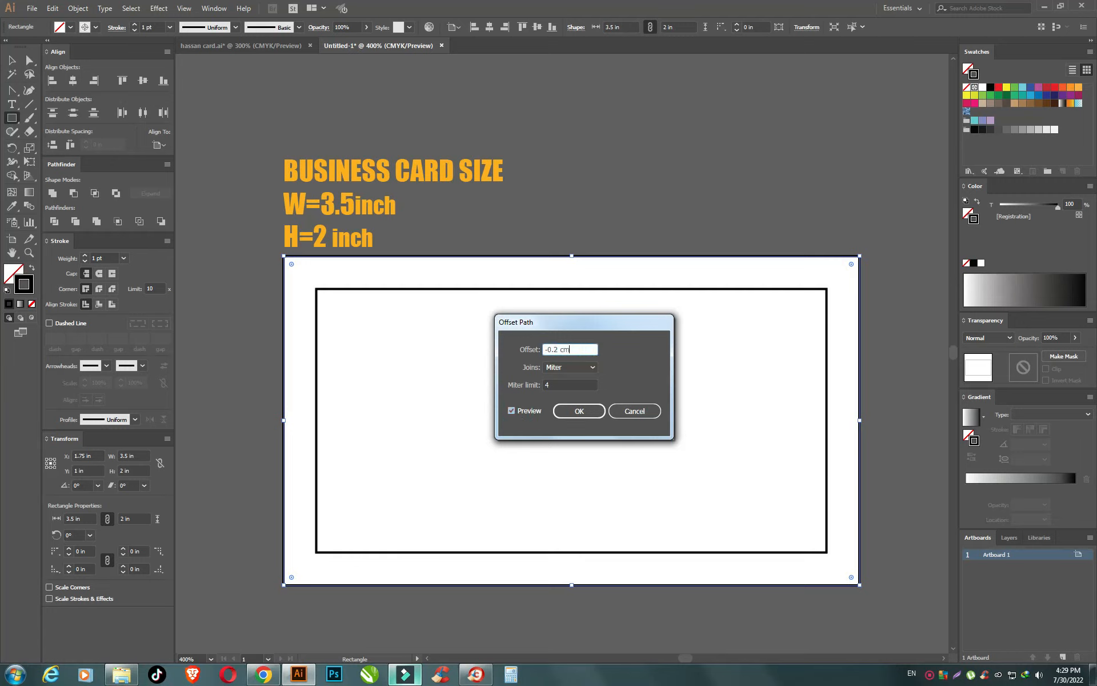
{"action": "left_click", "coordinate": [577, 411]}
{"action": "left_click", "coordinate": [78, 8]}
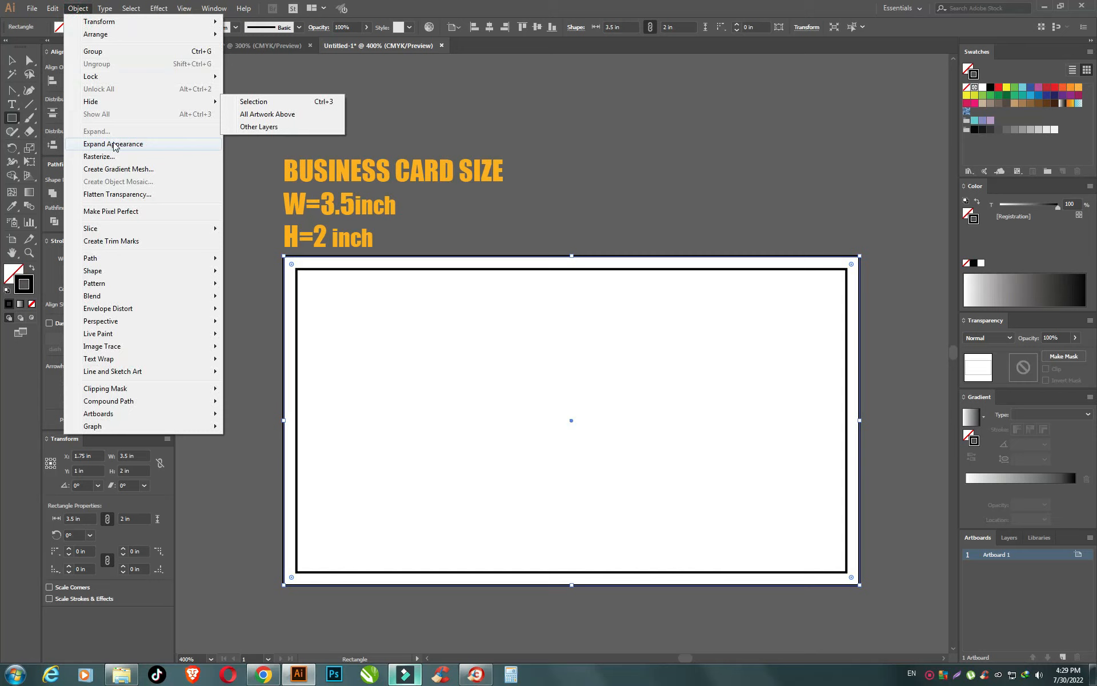
{"action": "left_click", "coordinate": [114, 144]}
Step: Lock the inner margin rectangle
{"action": "left_click", "coordinate": [14, 62]}
{"action": "left_click", "coordinate": [78, 8]}
{"action": "left_click", "coordinate": [641, 270]}
{"action": "left_click", "coordinate": [78, 10]}
{"action": "mouse_move", "coordinate": [94, 78]}
{"action": "left_click", "coordinate": [250, 78]}
{"action": "left_click_drag", "start_coordinate": [622, 204], "coordinate": [621, 179]}
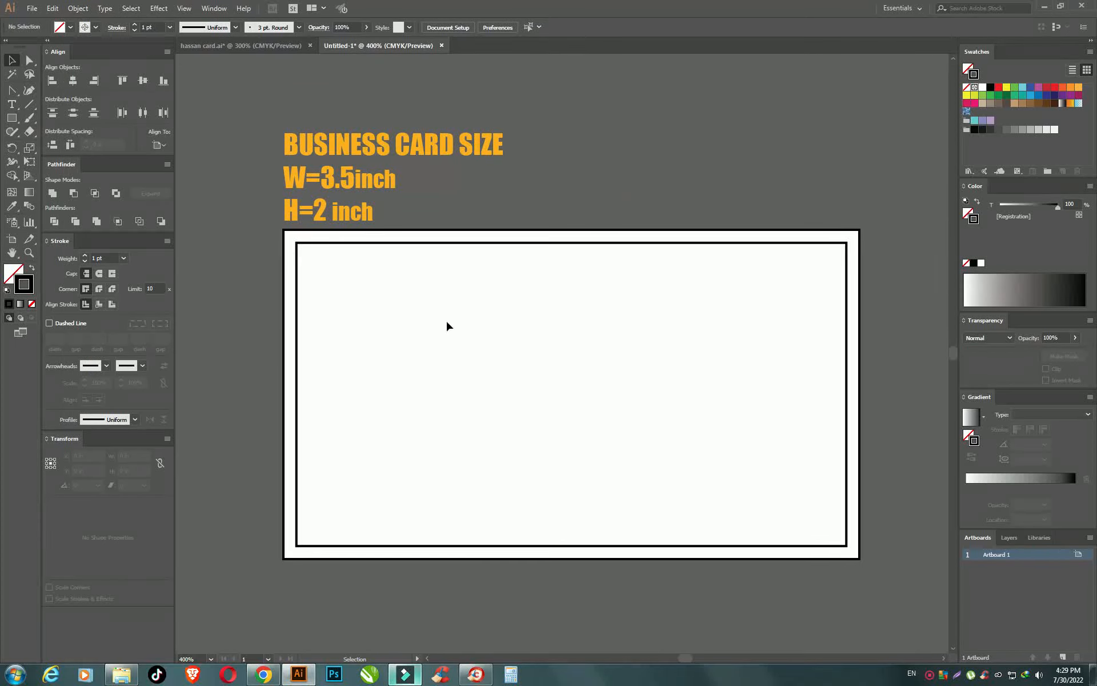
Step: Duplicate the outer card rectangle in place and narrow the copy from its right edge to about 1.38 in
{"action": "left_click", "coordinate": [285, 322]}
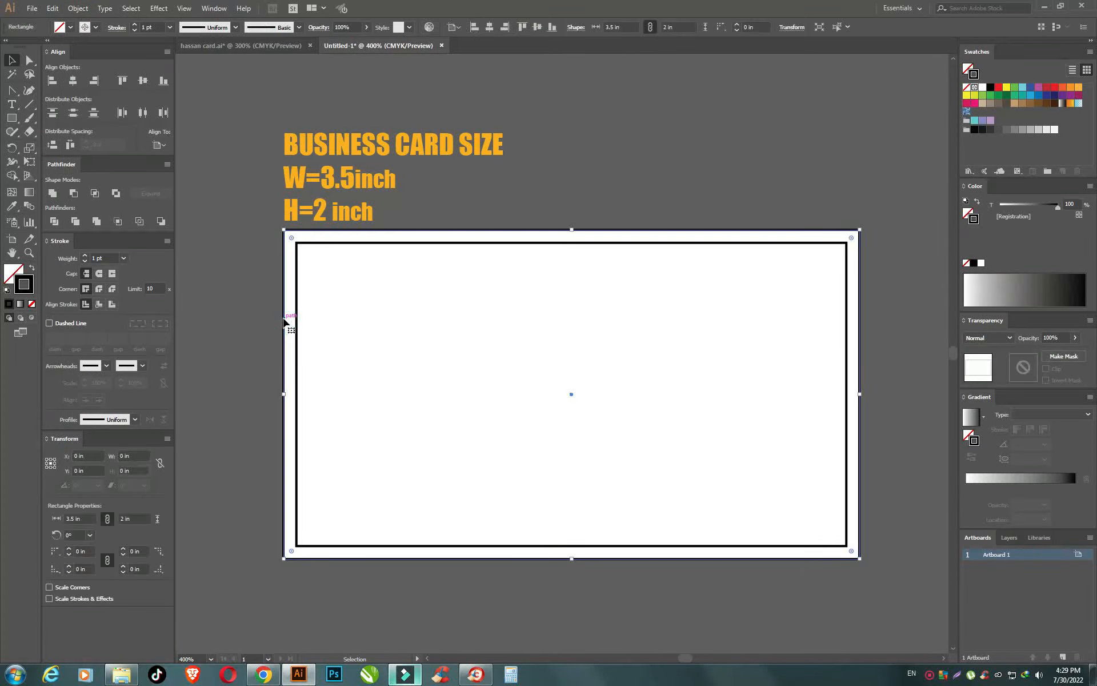
{"action": "left_click", "coordinate": [52, 9]}
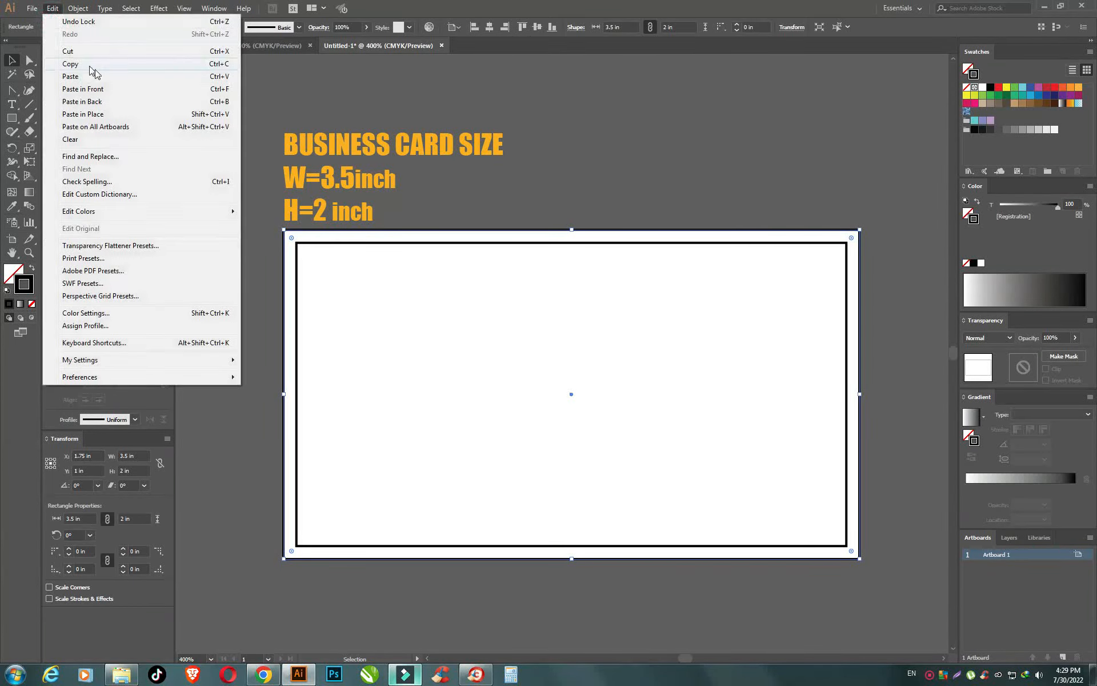
{"action": "left_click", "coordinate": [103, 77]}
{"action": "left_click", "coordinate": [143, 80]}
{"action": "left_click_drag", "start_coordinate": [859, 396], "coordinate": [511, 394]}
Step: Bend the narrow rectangle's right edge into an S-shaped curve
{"action": "left_click", "coordinate": [10, 91]}
{"action": "left_click_drag", "start_coordinate": [511, 342], "coordinate": [538, 411]}
{"action": "left_click_drag", "start_coordinate": [472, 336], "coordinate": [443, 363]}
{"action": "left_click_drag", "start_coordinate": [537, 411], "coordinate": [565, 405]}
{"action": "left_click_drag", "start_coordinate": [444, 364], "coordinate": [456, 375]}
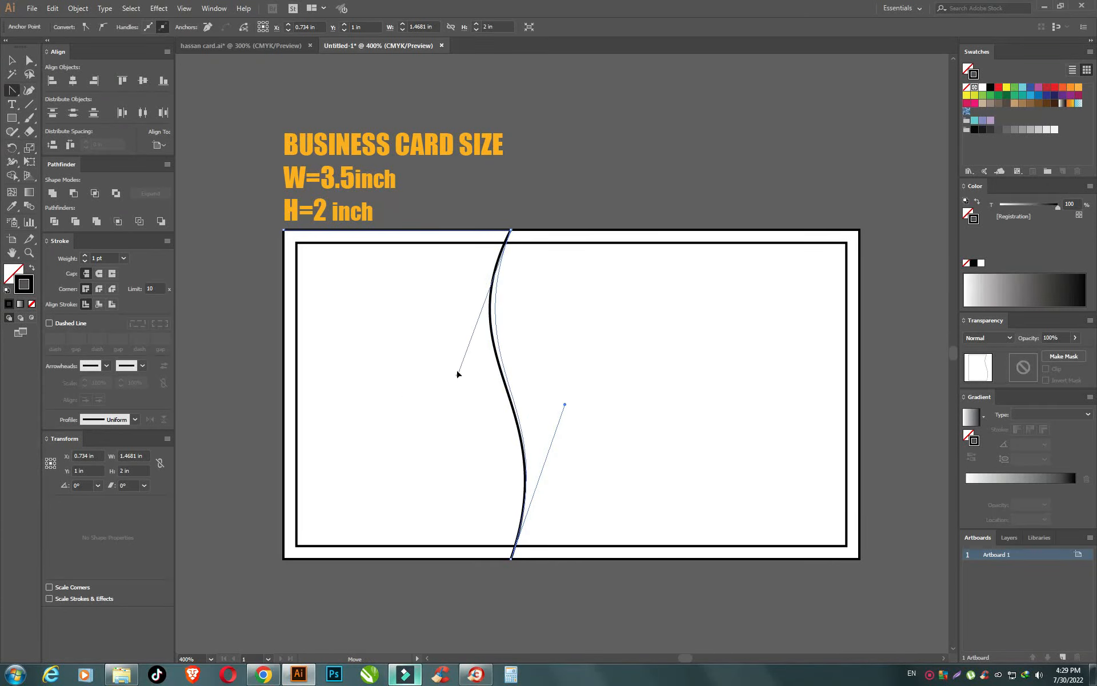
{"action": "left_click_drag", "start_coordinate": [565, 404], "coordinate": [600, 411]}
{"action": "left_click_drag", "start_coordinate": [453, 377], "coordinate": [441, 377]}
Step: Duplicate the curved shape slightly to the right and align the copy's upper and lower curve ends with the original's
{"action": "key", "text": "v"}
{"action": "left_click_drag", "start_coordinate": [540, 457], "coordinate": [553, 459]}
{"action": "left_click", "coordinate": [27, 61]}
{"action": "scroll", "coordinate": [533, 230], "scroll_direction": "up", "scroll_amount": 1}
{"action": "left_click_drag", "start_coordinate": [518, 232], "coordinate": [501, 231]}
{"action": "scroll", "coordinate": [575, 441], "scroll_direction": "down", "scroll_amount": 3}
{"action": "left_click_drag", "start_coordinate": [518, 549], "coordinate": [498, 551]}
Step: Adjust the copied curve's handles so it forms a slim, tapering band beside the original curve
{"action": "left_click_drag", "start_coordinate": [632, 327], "coordinate": [684, 330]}
{"action": "scroll", "coordinate": [421, 371], "scroll_direction": "up", "scroll_amount": 3}
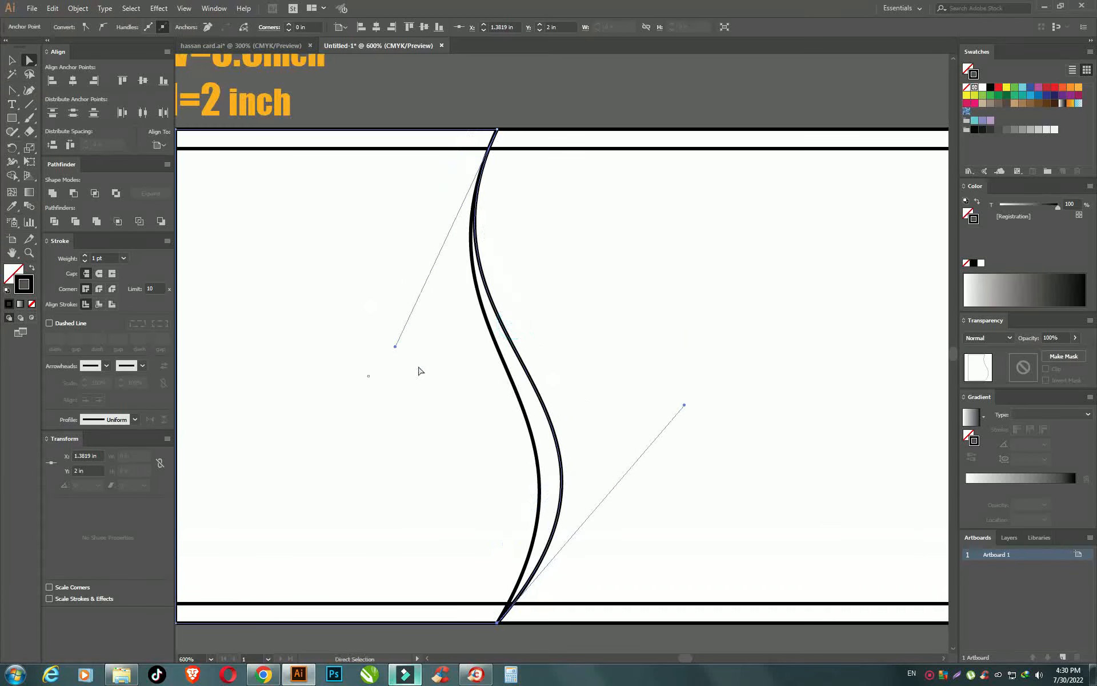
{"action": "left_click_drag", "start_coordinate": [395, 349], "coordinate": [415, 341]}
{"action": "left_click_drag", "start_coordinate": [683, 406], "coordinate": [662, 404]}
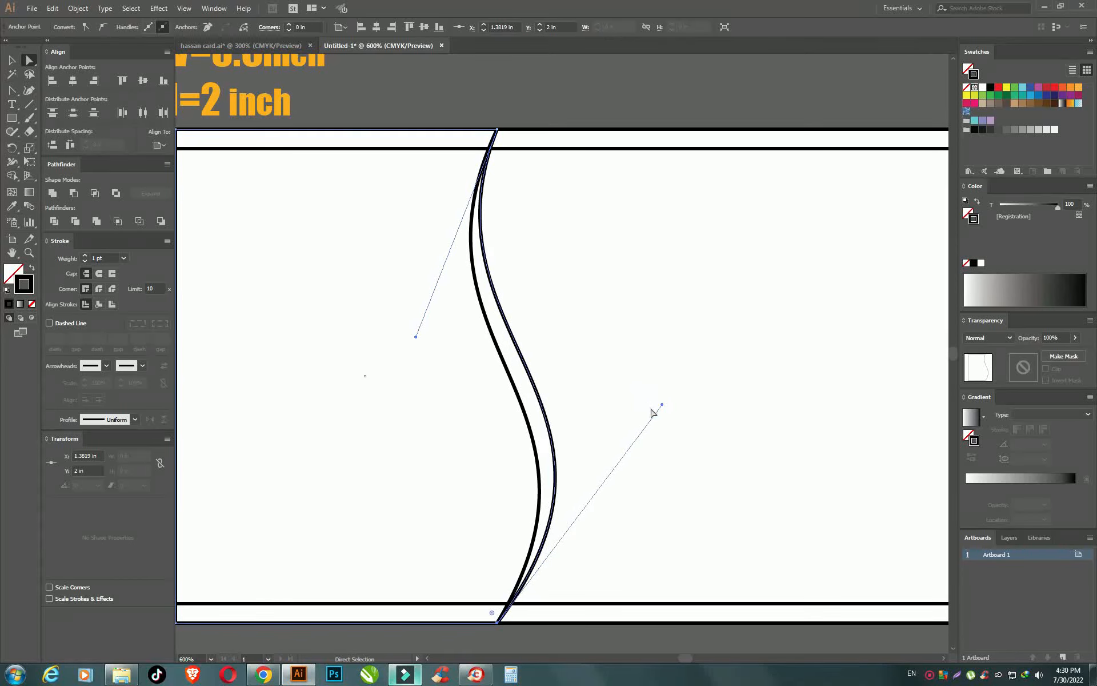
{"action": "left_click", "coordinate": [420, 343]}
{"action": "left_click", "coordinate": [497, 288]}
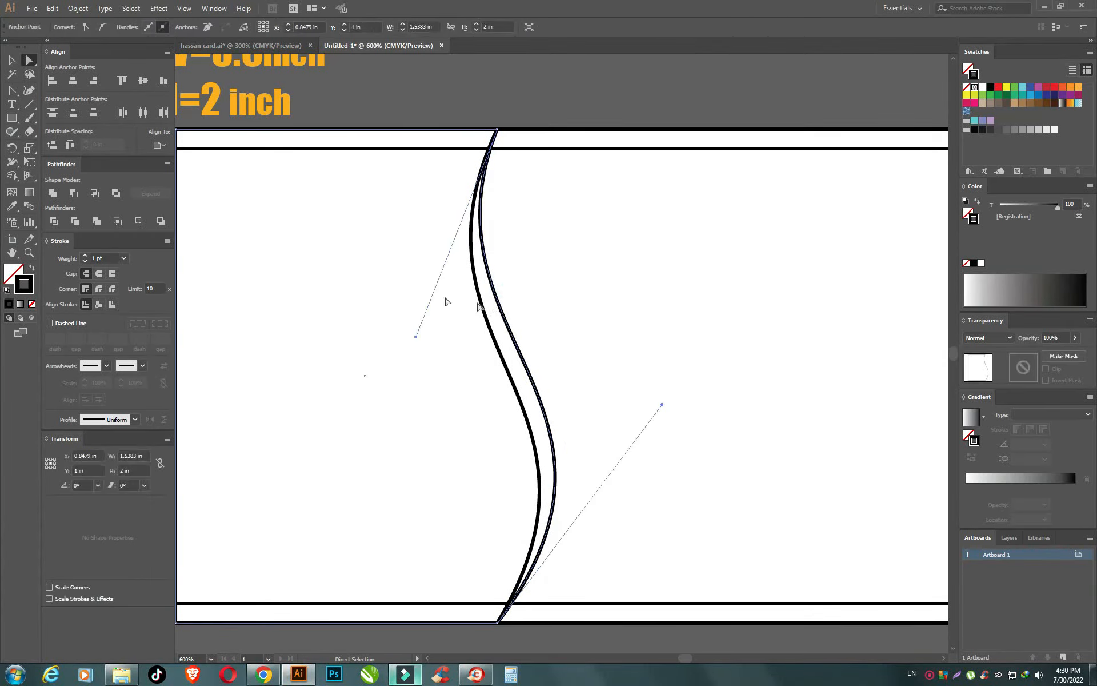
{"action": "left_click_drag", "start_coordinate": [416, 338], "coordinate": [423, 334]}
{"action": "scroll", "coordinate": [532, 373], "scroll_direction": "down", "scroll_amount": 1}
{"action": "left_click", "coordinate": [12, 60]}
{"action": "left_click", "coordinate": [603, 127]}
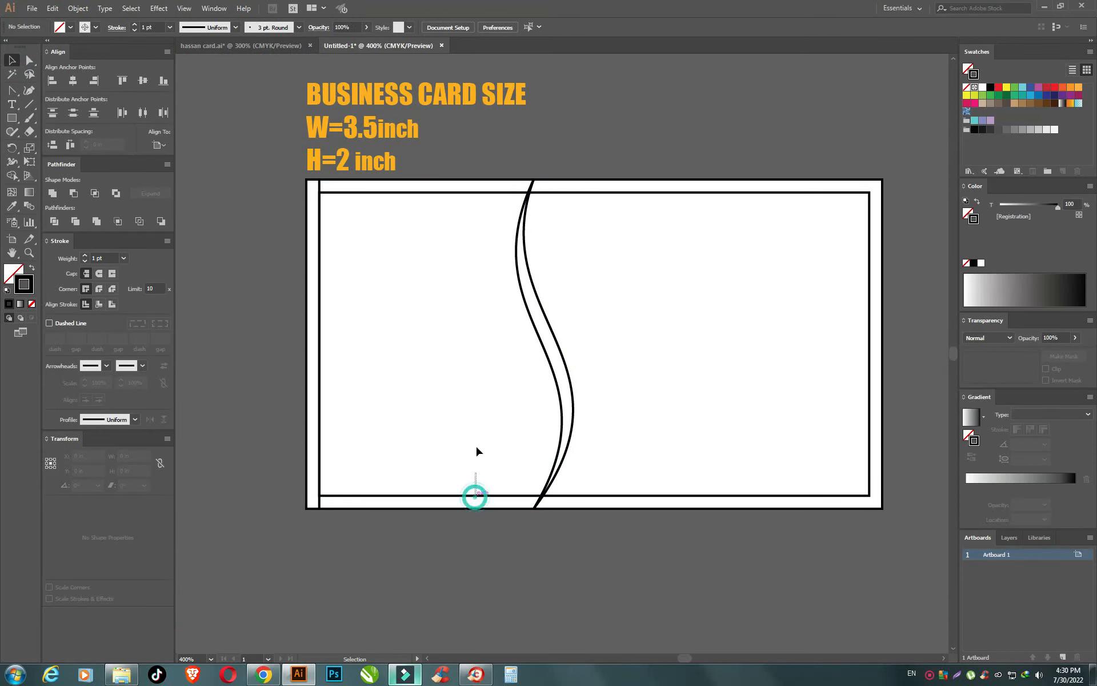
{"action": "double_click", "coordinate": [555, 378]}
{"action": "left_click_drag", "start_coordinate": [552, 374], "coordinate": [519, 420]}
{"action": "key", "text": "ctrl+z"}
{"action": "left_click", "coordinate": [667, 60]}
Step: Place the car photo over the card, vertically centred, and shift it left so the car's front covers the curved area
{"action": "scroll", "coordinate": [607, 137], "scroll_direction": "down", "scroll_amount": 2}
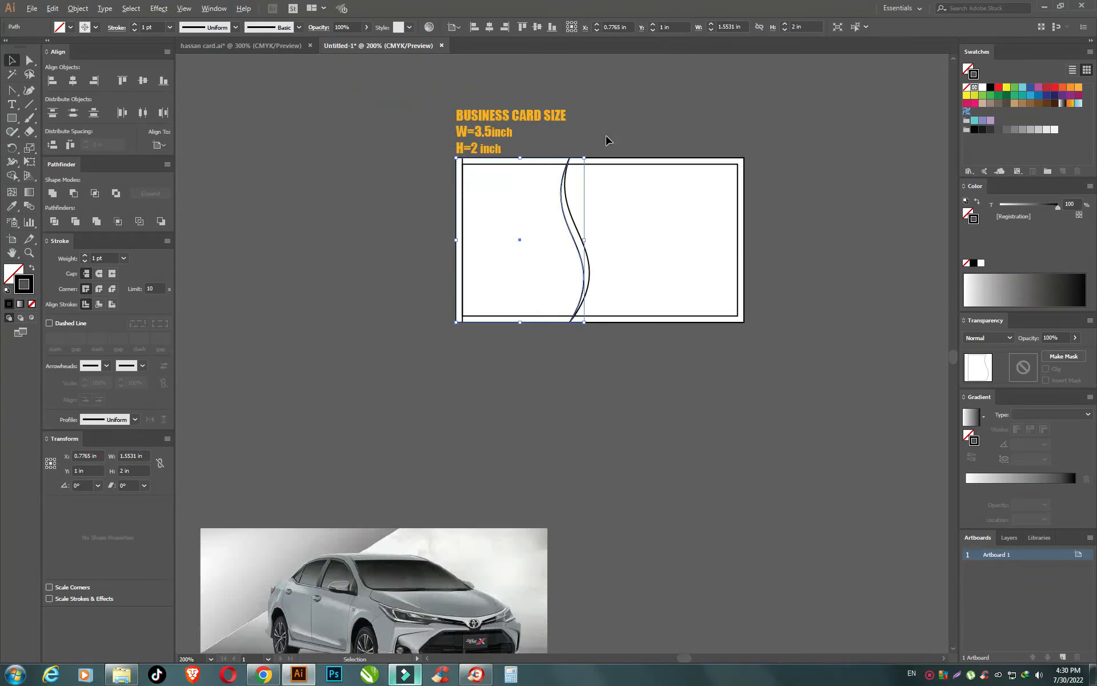
{"action": "left_click", "coordinate": [524, 569]}
{"action": "left_click_drag", "start_coordinate": [518, 607], "coordinate": [539, 439]}
{"action": "left_click", "coordinate": [73, 80]}
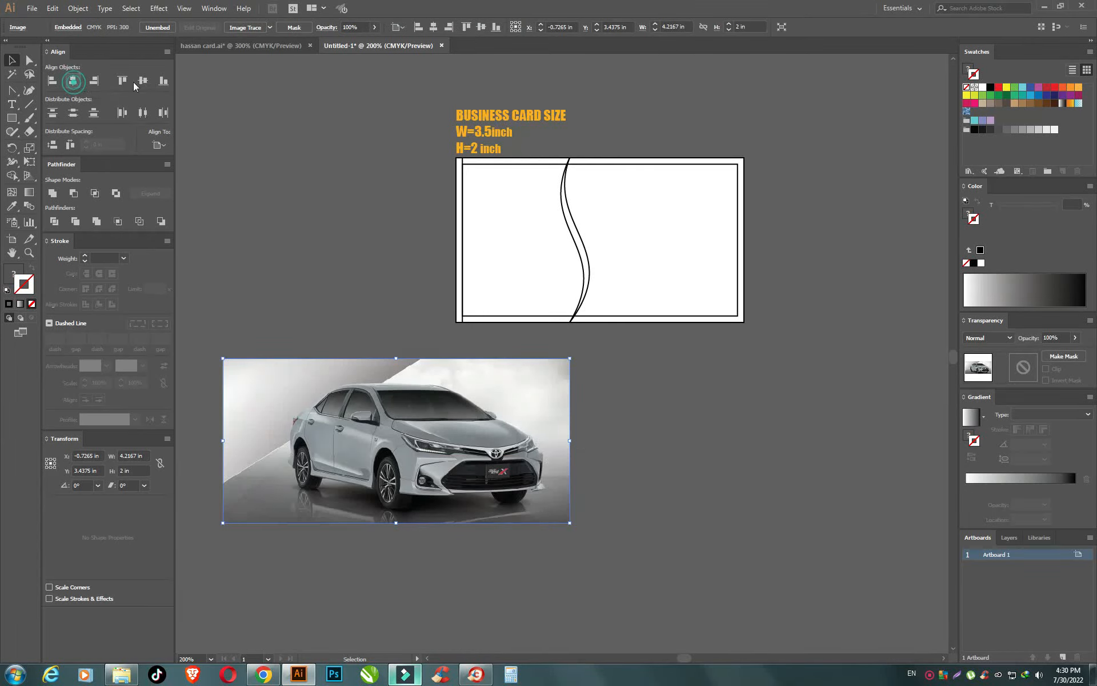
{"action": "left_click", "coordinate": [143, 80]}
{"action": "left_click_drag", "start_coordinate": [703, 262], "coordinate": [550, 263]}
{"action": "scroll", "coordinate": [545, 322], "scroll_direction": "up", "scroll_amount": 2}
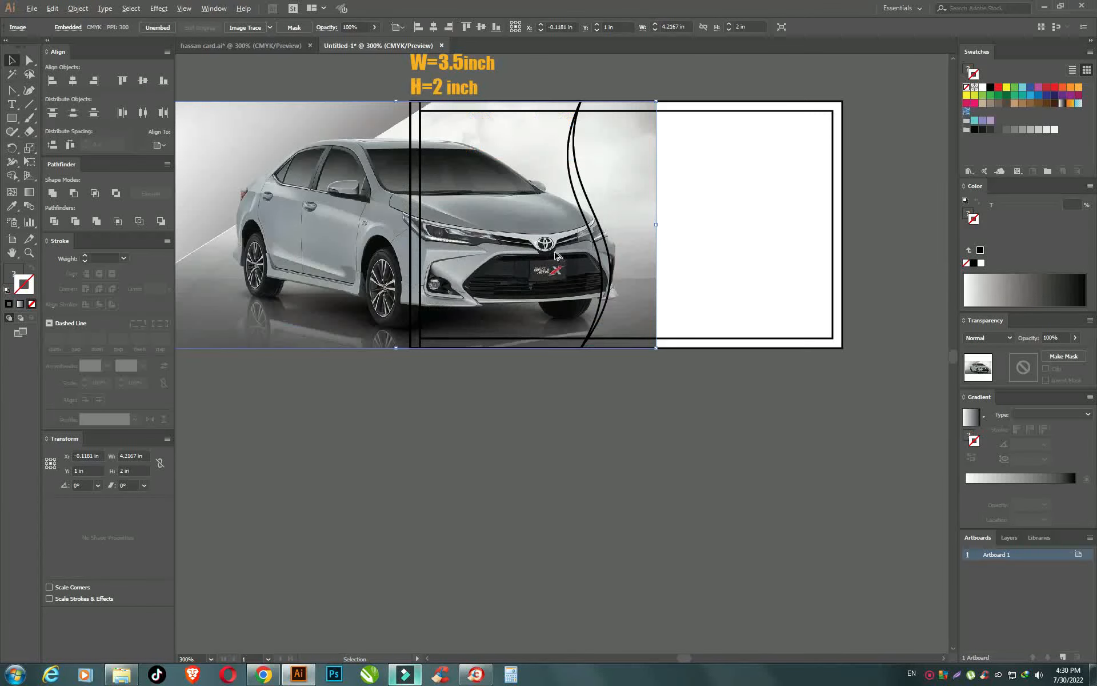
{"action": "left_click_drag", "start_coordinate": [544, 321], "coordinate": [525, 337]}
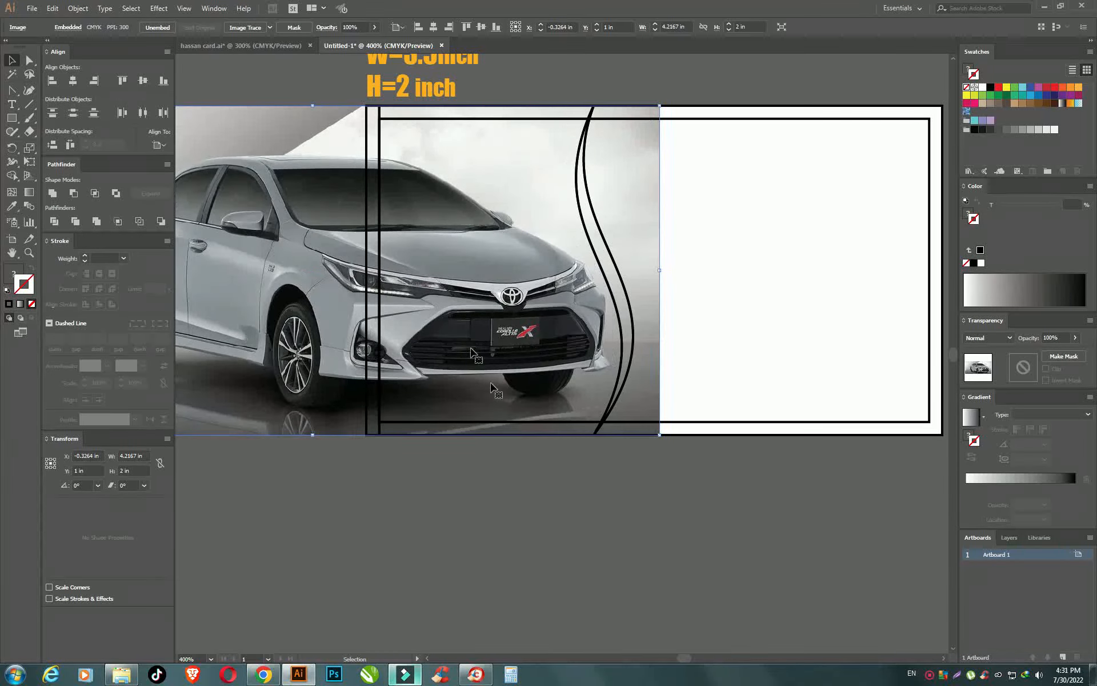
Step: Clip the car photo to the original curved shape with a clipping mask
{"action": "left_click", "coordinate": [539, 508]}
{"action": "left_click", "coordinate": [623, 340]}
{"action": "left_click", "coordinate": [314, 328], "text": "shift"}
{"action": "right_click", "coordinate": [314, 328]}
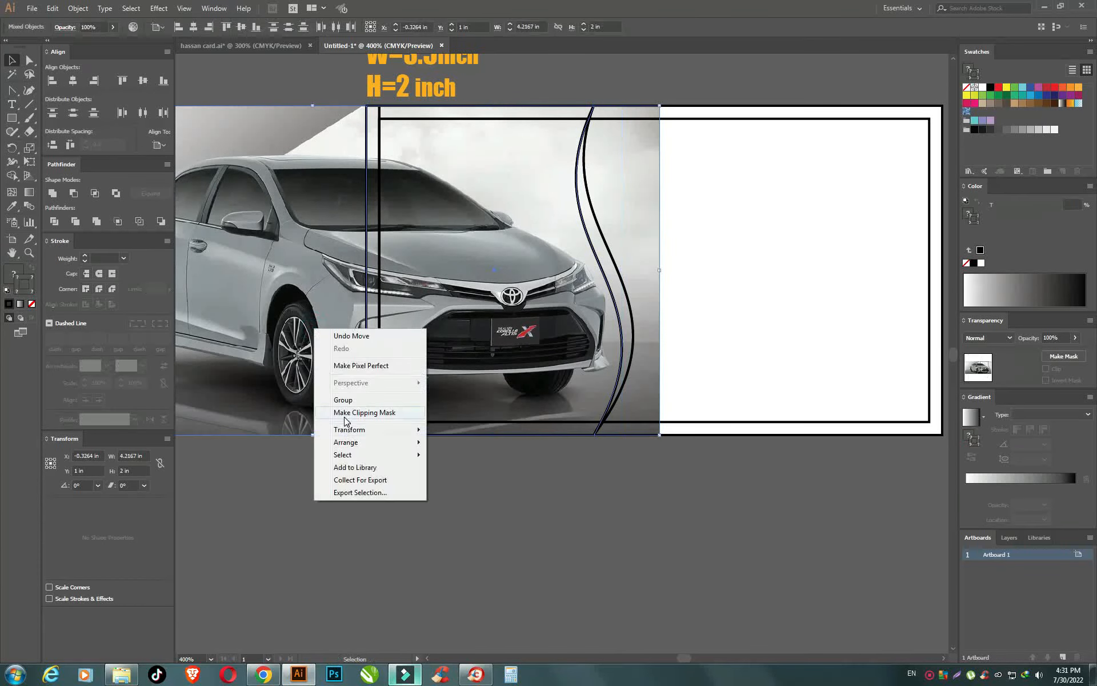
{"action": "left_click", "coordinate": [344, 417]}
{"action": "left_click", "coordinate": [446, 512]}
Step: Remove the second curved shape's stroke and fill it with red
{"action": "left_click", "coordinate": [633, 343]}
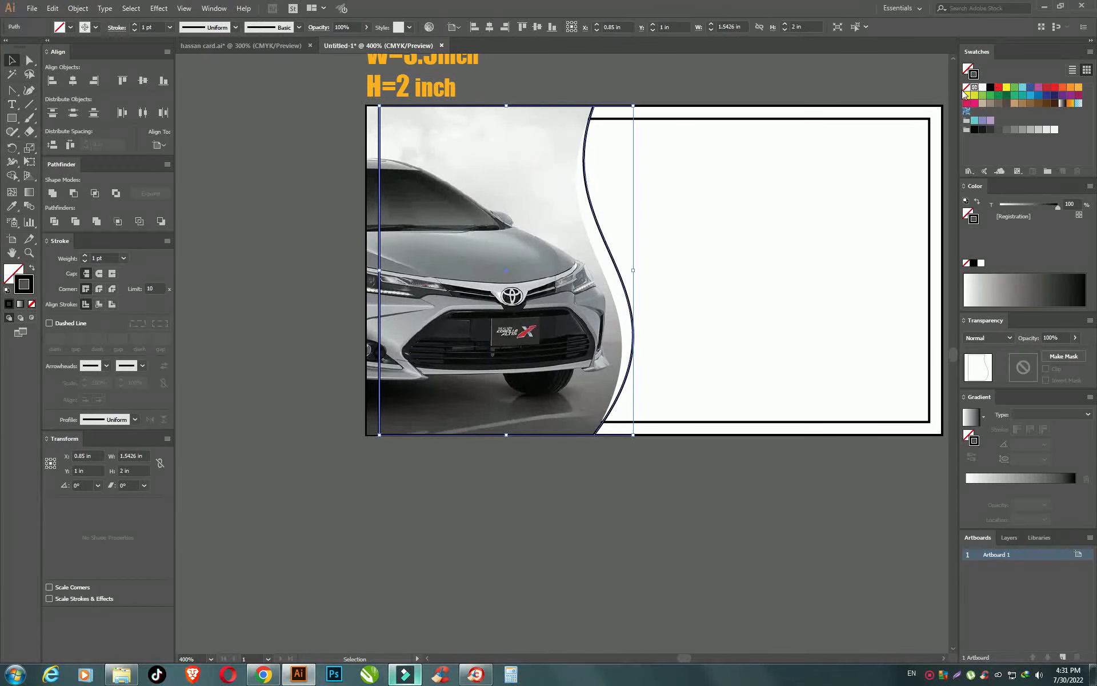
{"action": "left_click", "coordinate": [966, 87]}
{"action": "left_click_drag", "start_coordinate": [998, 89], "coordinate": [388, 340]}
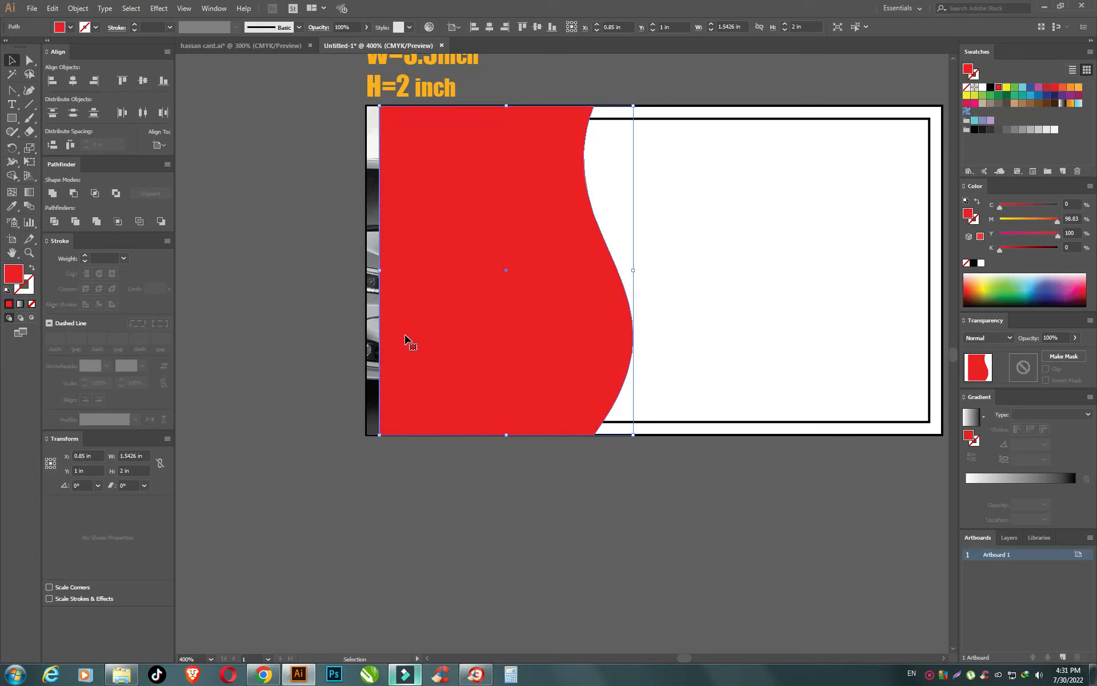
Step: Send the red shape behind the car photo and extend its left side to the card's edge
{"action": "key", "text": "ctrl+shift+bracketleft"}
{"action": "left_click_drag", "start_coordinate": [380, 274], "coordinate": [366, 274]}
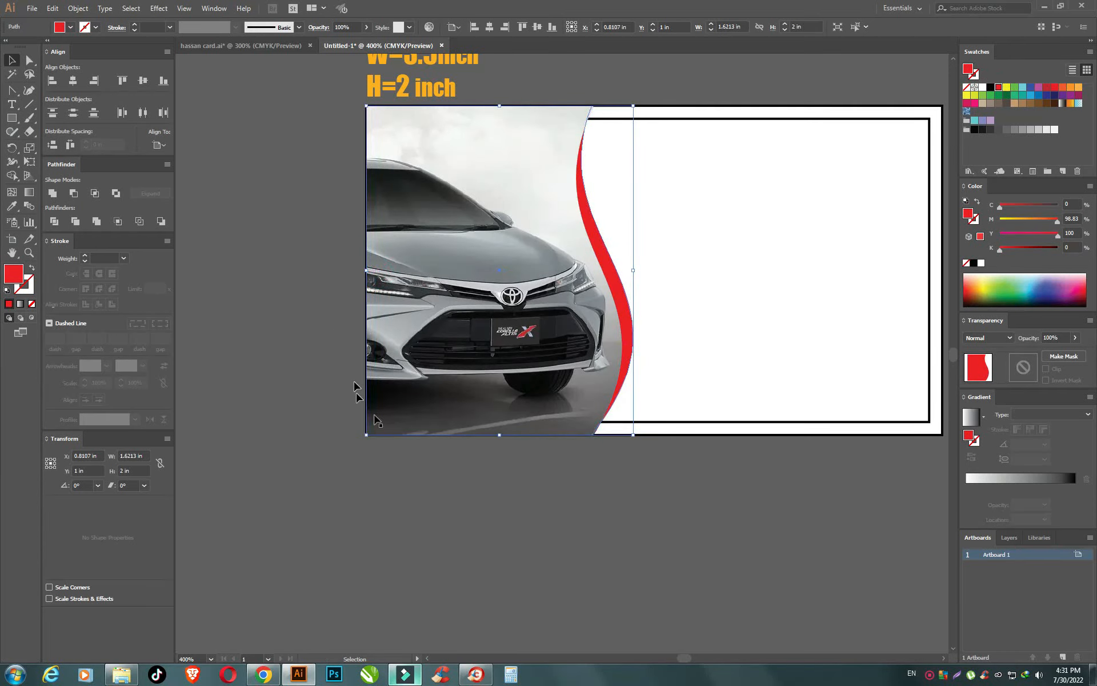
{"action": "left_click", "coordinate": [581, 483]}
Step: Unlock all objects and bring the inner margin rectangle to the front
{"action": "scroll", "coordinate": [397, 499], "scroll_direction": "down", "scroll_amount": 1}
{"action": "left_click_drag", "start_coordinate": [606, 524], "coordinate": [548, 528]}
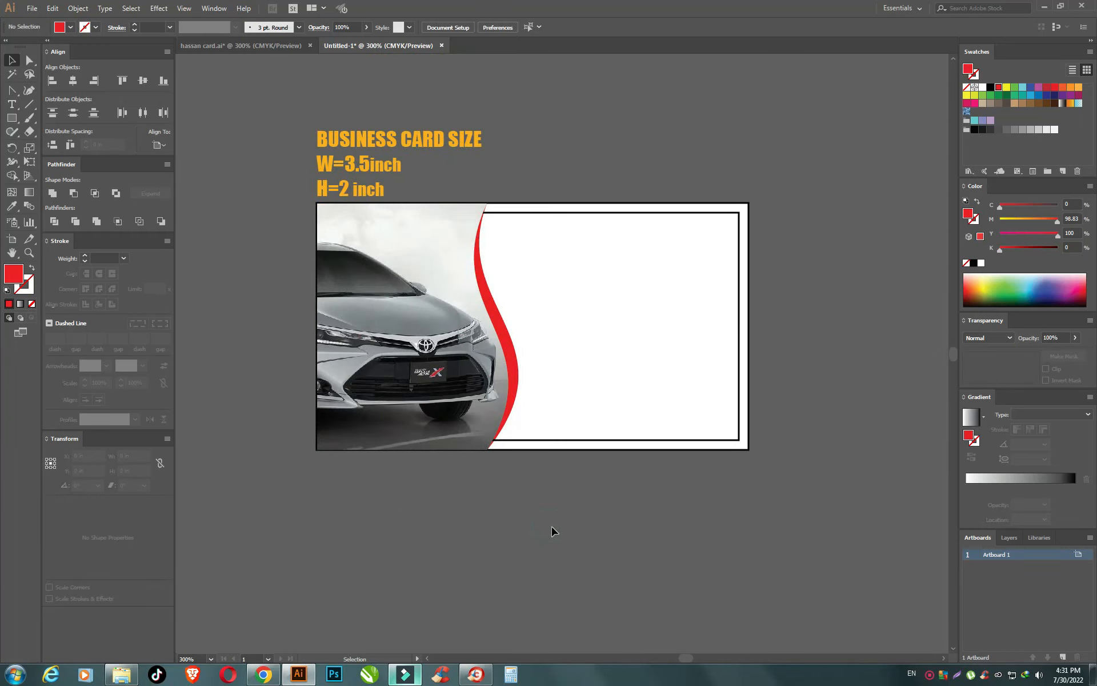
{"action": "left_click", "coordinate": [78, 8]}
{"action": "left_click", "coordinate": [85, 88]}
{"action": "left_click", "coordinate": [249, 267]}
{"action": "left_click", "coordinate": [646, 213]}
{"action": "key", "text": "ctrl+shift+]"}
{"action": "left_click", "coordinate": [505, 503]}
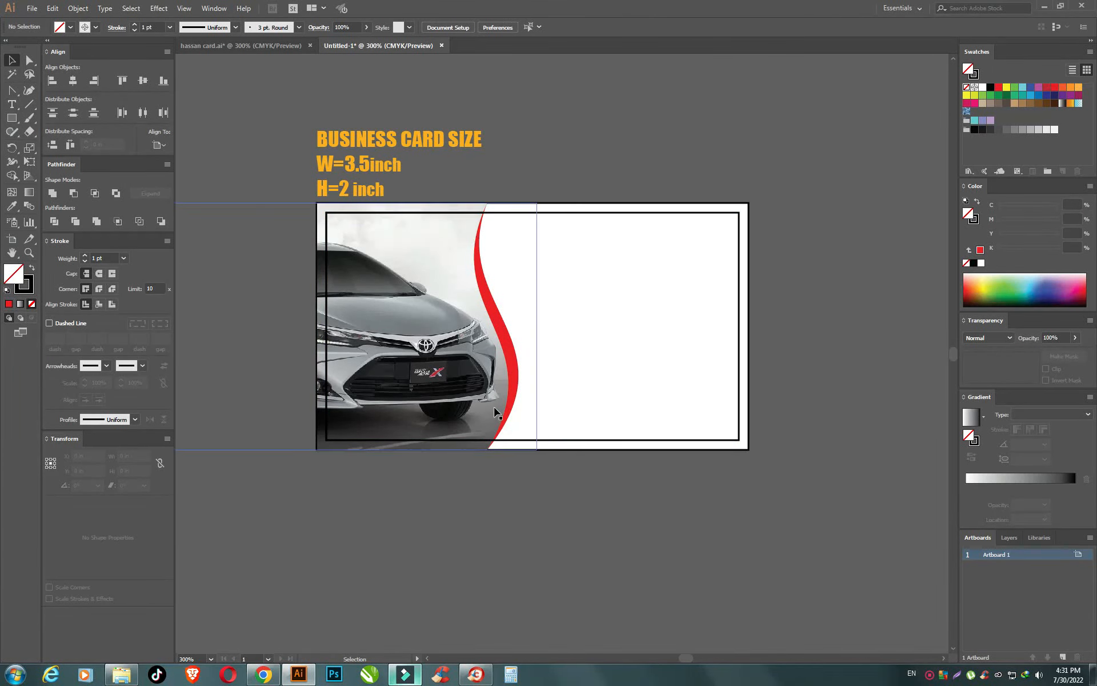
Step: Lock the inner margin rectangle again in front of the artwork
{"action": "left_click", "coordinate": [548, 440]}
{"action": "left_click", "coordinate": [78, 8]}
{"action": "mouse_move", "coordinate": [143, 76]}
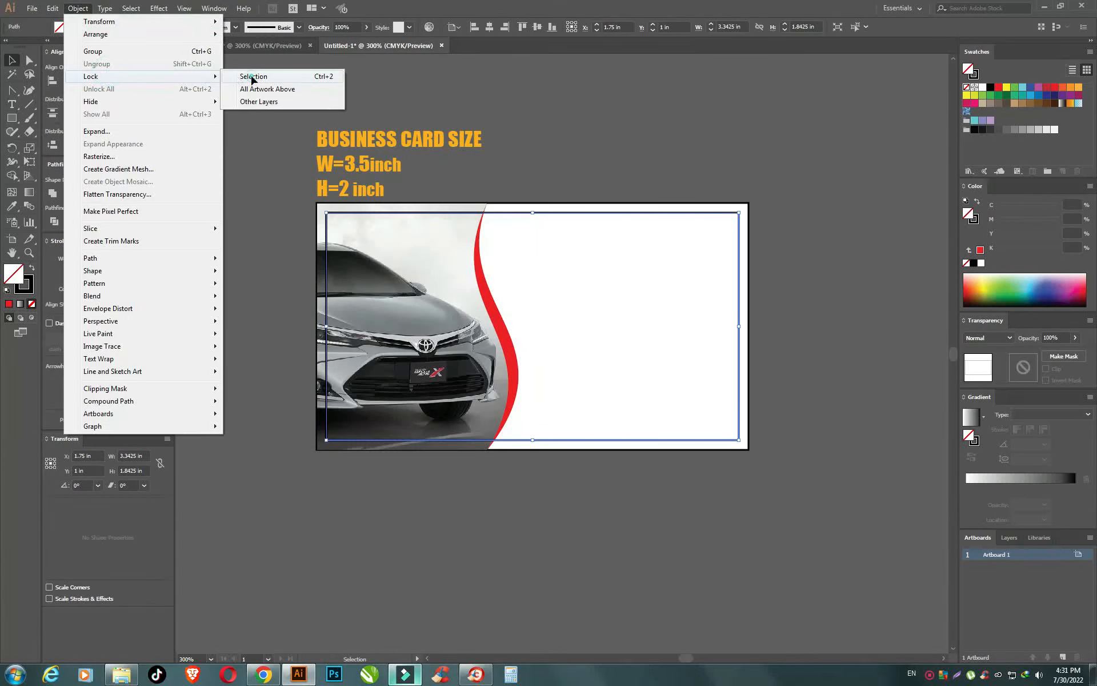
{"action": "left_click", "coordinate": [252, 77]}
Step: Add the text "ABDULLAH RENT A CAR" in Impact below the card
{"action": "scroll", "coordinate": [572, 266], "scroll_direction": "up", "scroll_amount": 1}
{"action": "left_click_drag", "start_coordinate": [575, 272], "coordinate": [594, 293]}
{"action": "left_click", "coordinate": [12, 106]}
{"action": "left_click", "coordinate": [423, 580]}
{"action": "type", "text": "a"}
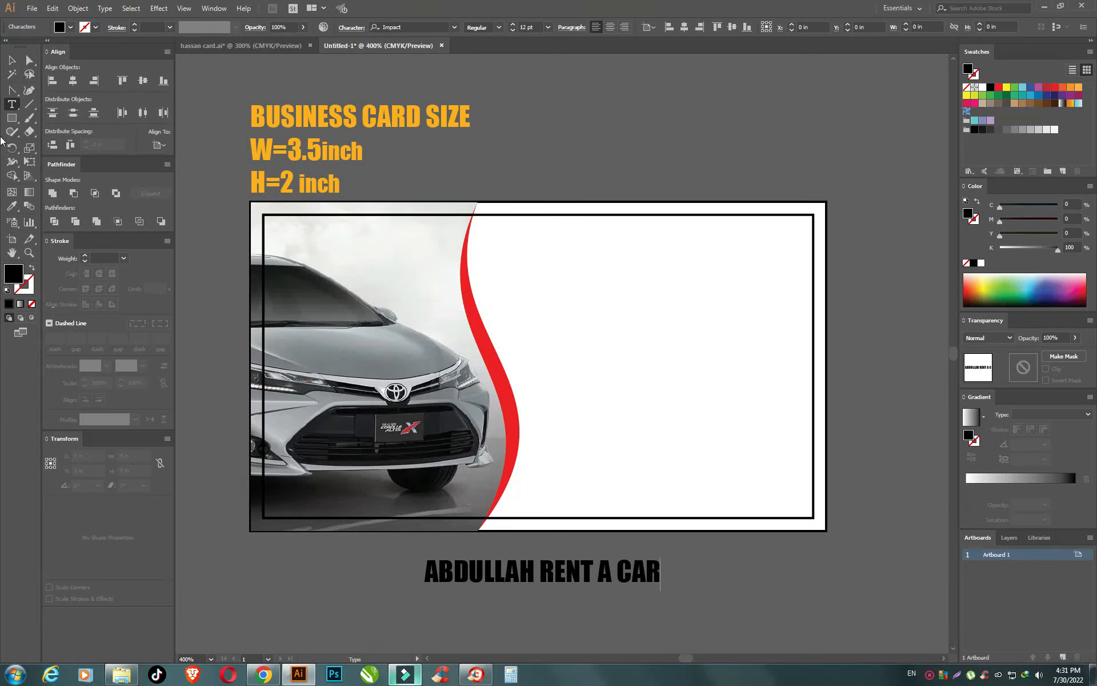
Step: Move the company name to the card's upper white area, enlarge it to about 16.56 pt and colour it red
{"action": "left_click", "coordinate": [12, 61]}
{"action": "left_click", "coordinate": [674, 127]}
{"action": "left_click_drag", "start_coordinate": [610, 574], "coordinate": [808, 312]}
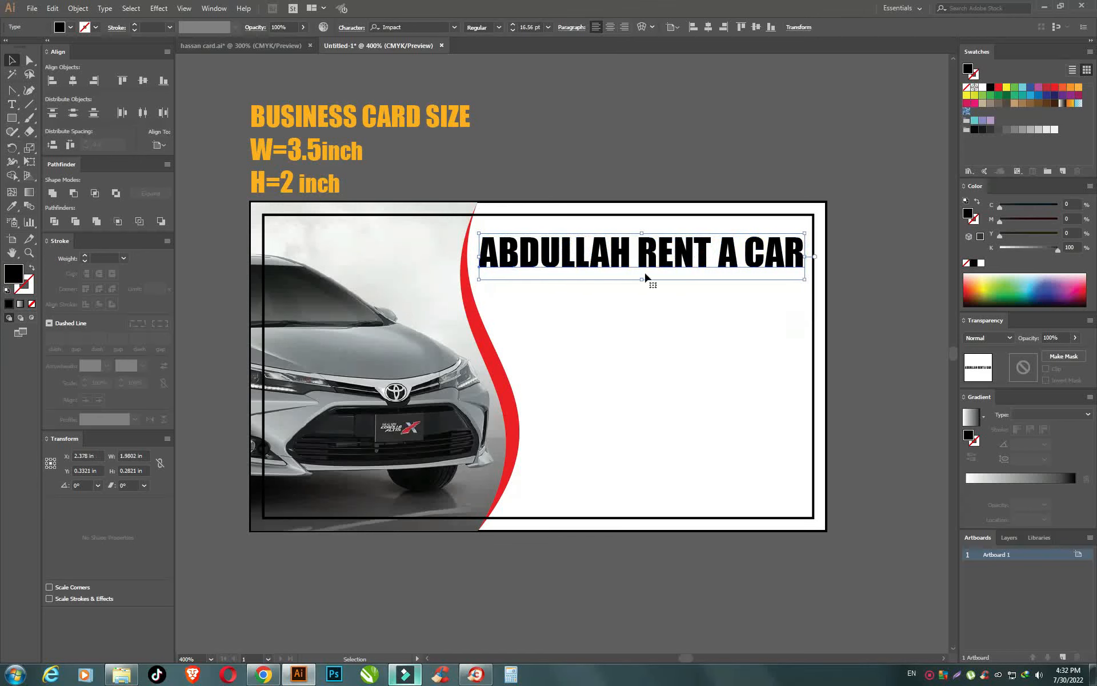
{"action": "left_click", "coordinate": [999, 87]}
{"action": "scroll", "coordinate": [671, 264], "scroll_direction": "right", "scroll_amount": 2}
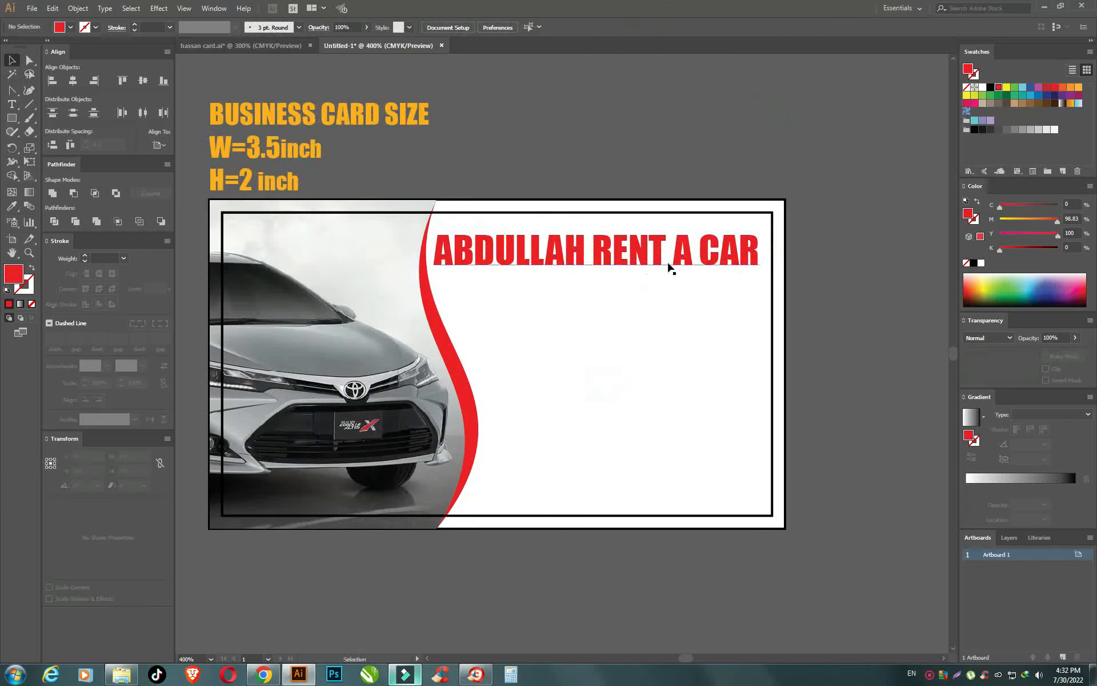
Step: Enlarge the company name to about 17.21 pt and position it between the red curve and the inner margin
{"action": "scroll", "coordinate": [746, 252], "scroll_direction": "up", "scroll_amount": 1}
{"action": "left_click_drag", "start_coordinate": [766, 220], "coordinate": [774, 216]}
{"action": "left_click", "coordinate": [703, 142]}
{"action": "left_click_drag", "start_coordinate": [351, 223], "coordinate": [351, 229]}
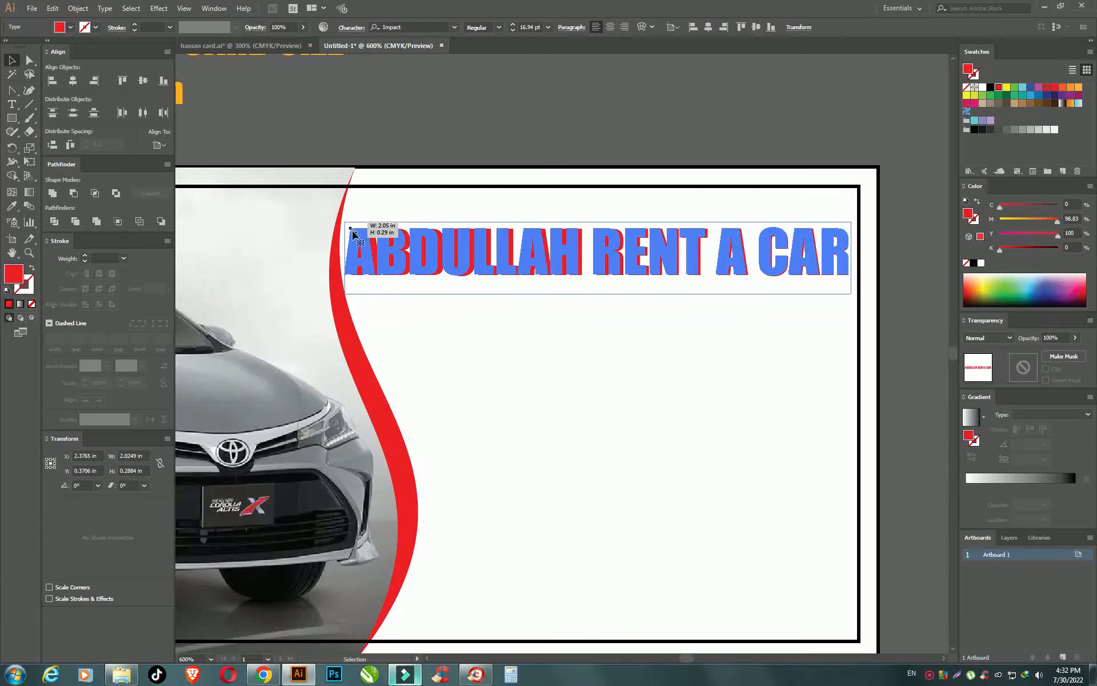
{"action": "left_click", "coordinate": [625, 332]}
{"action": "left_click_drag", "start_coordinate": [602, 366], "coordinate": [654, 368]}
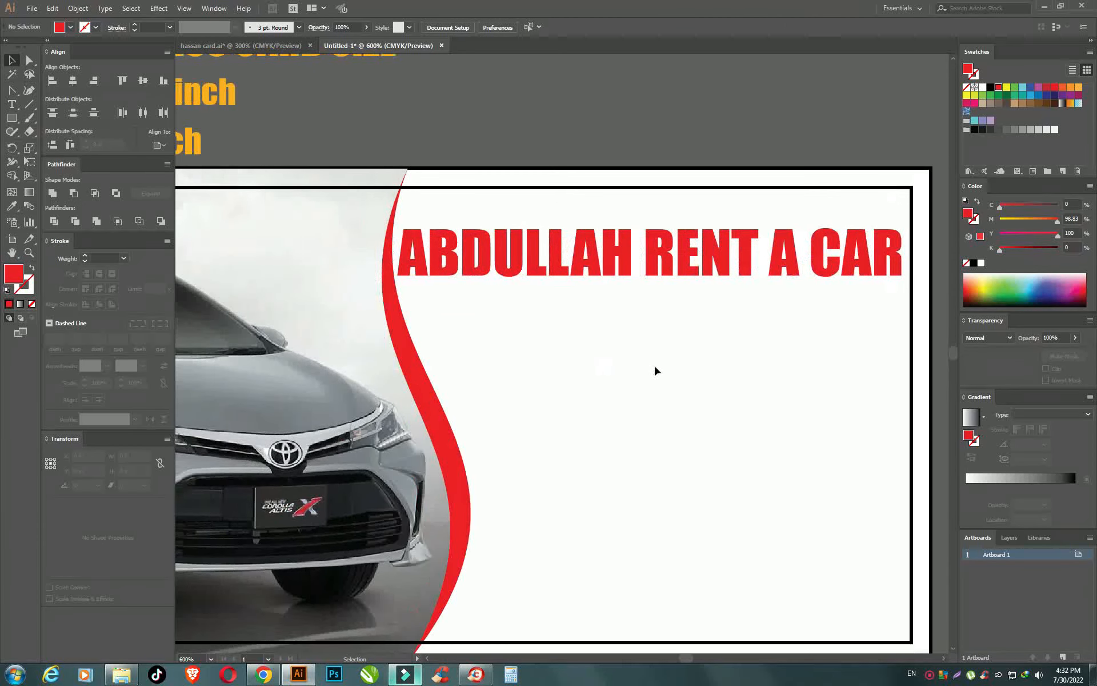
{"action": "left_click", "coordinate": [772, 265]}
{"action": "scroll", "coordinate": [854, 245], "scroll_direction": "up", "scroll_amount": 1}
{"action": "left_click_drag", "start_coordinate": [924, 219], "coordinate": [926, 212]}
{"action": "left_click_drag", "start_coordinate": [720, 282], "coordinate": [722, 277]}
{"action": "scroll", "coordinate": [698, 325], "scroll_direction": "down", "scroll_amount": 1}
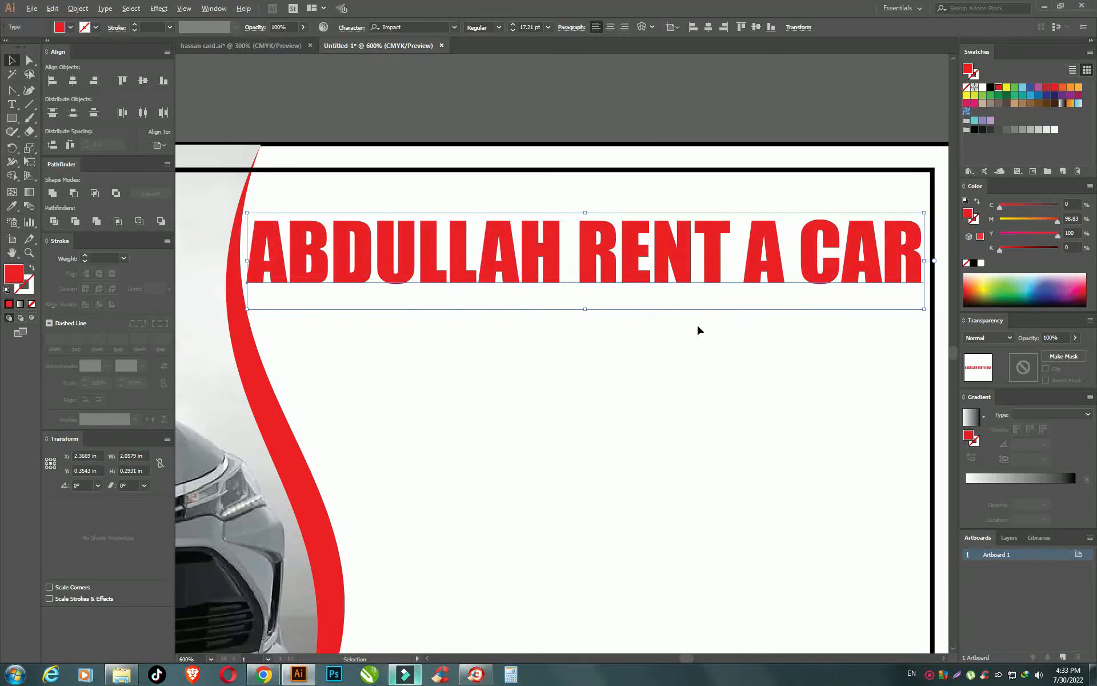
Step: Draw a red bar about 2.18 in by 0.18 in below the company name and nudge the name down slightly
{"action": "left_click", "coordinate": [660, 164]}
{"action": "left_click_drag", "start_coordinate": [676, 165], "coordinate": [685, 153]}
{"action": "left_click_drag", "start_coordinate": [361, 320], "coordinate": [900, 360]}
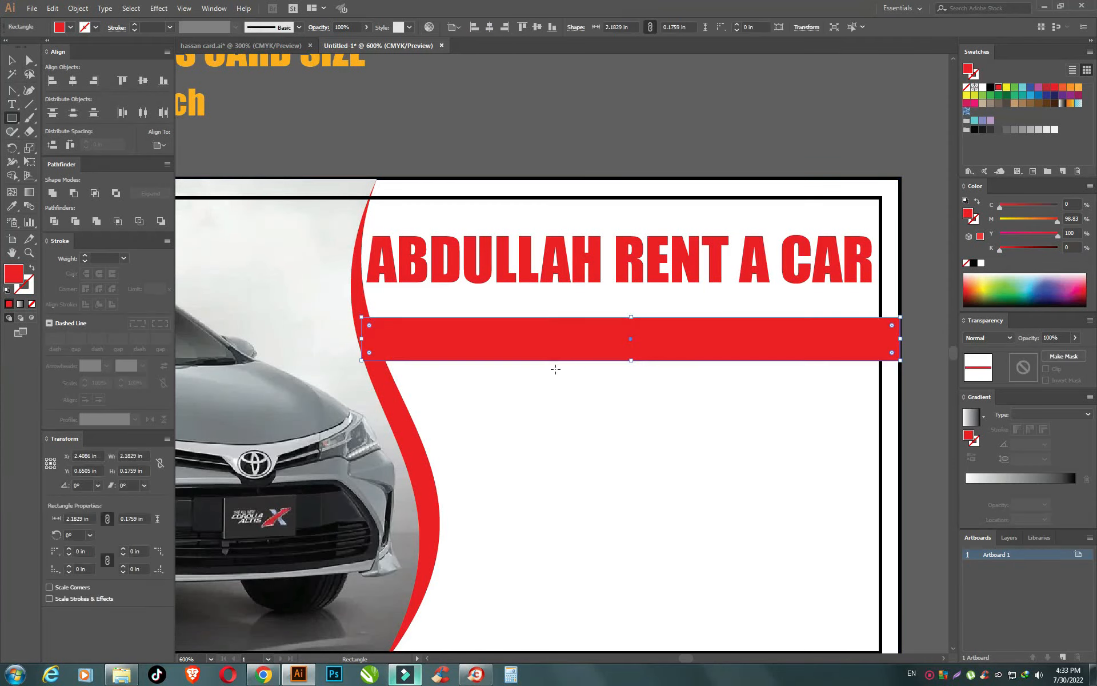
{"action": "left_click", "coordinate": [12, 60]}
{"action": "left_click", "coordinate": [607, 137]}
{"action": "left_click_drag", "start_coordinate": [691, 269], "coordinate": [691, 275]}
Step: Shift the red bar's lower-left corner to the right so its end follows the curved band
{"action": "left_click", "coordinate": [642, 345]}
{"action": "scroll", "coordinate": [357, 361], "scroll_direction": "up", "scroll_amount": 1}
{"action": "key", "text": "a"}
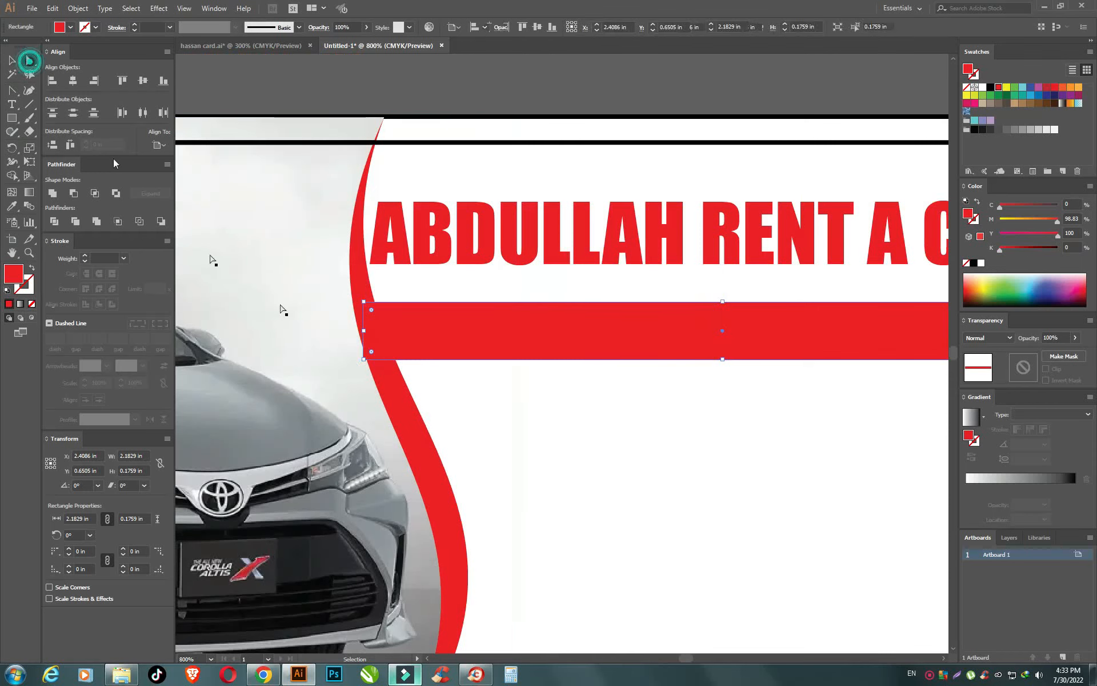
{"action": "left_click", "coordinate": [361, 360]}
{"action": "left_click_drag", "start_coordinate": [364, 360], "coordinate": [375, 360]}
{"action": "left_click", "coordinate": [12, 60]}
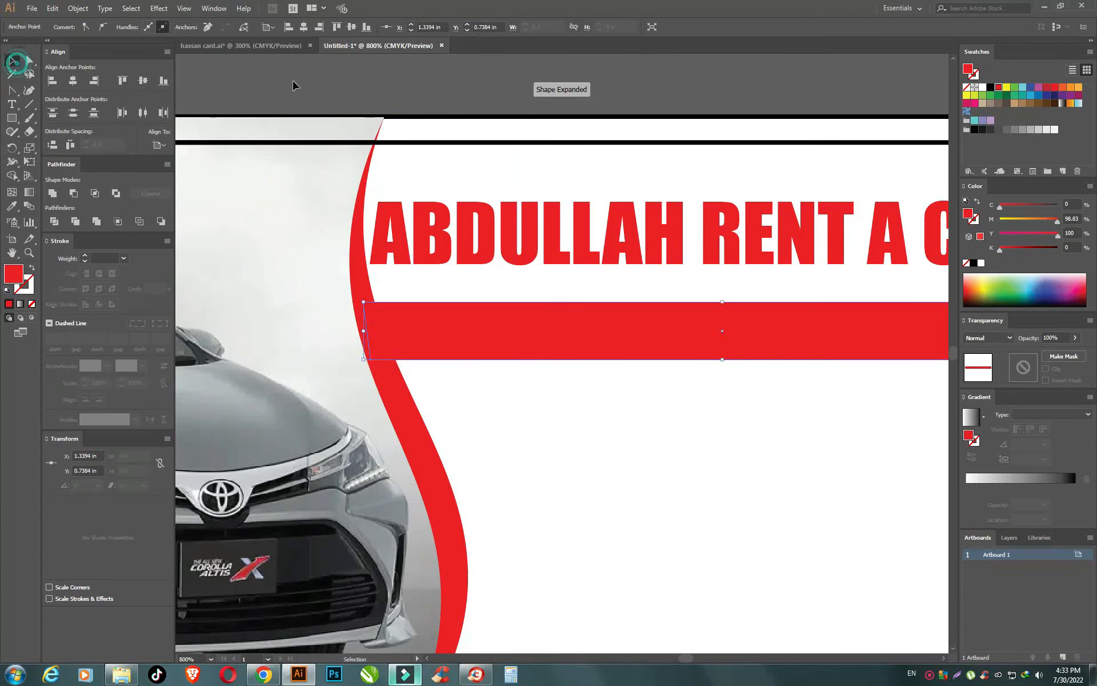
{"action": "left_click", "coordinate": [213, 83]}
{"action": "scroll", "coordinate": [296, 216], "scroll_direction": "down", "scroll_amount": 1}
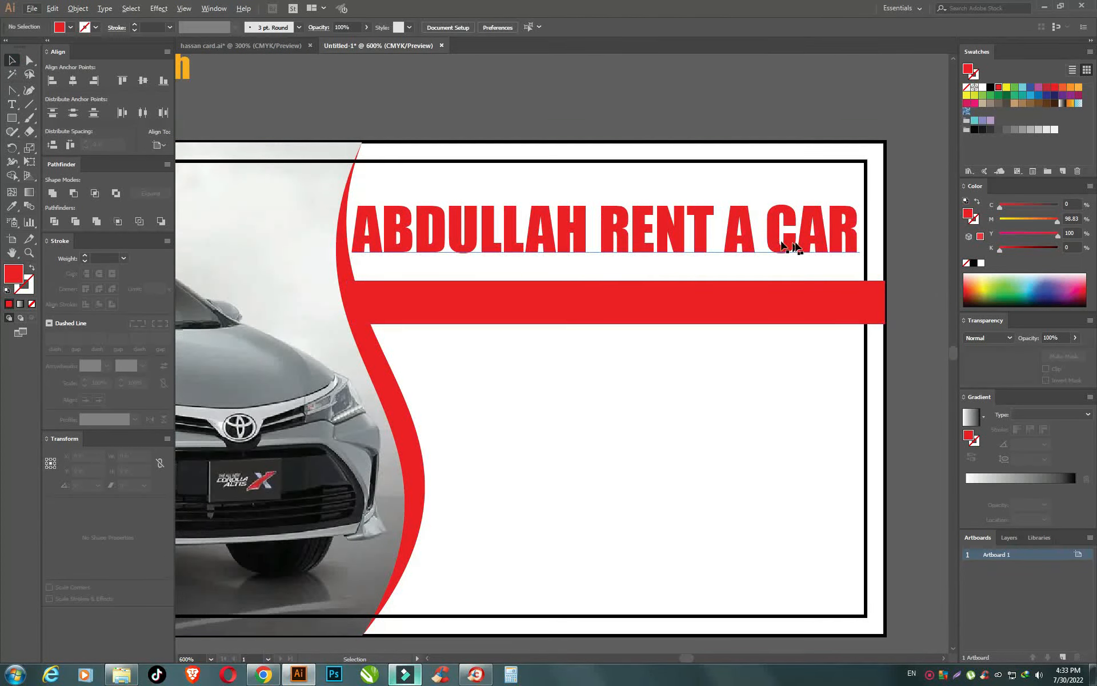
{"action": "scroll", "coordinate": [782, 245], "scroll_direction": "up", "scroll_amount": 1}
{"action": "scroll", "coordinate": [592, 301], "scroll_direction": "down", "scroll_amount": 1}
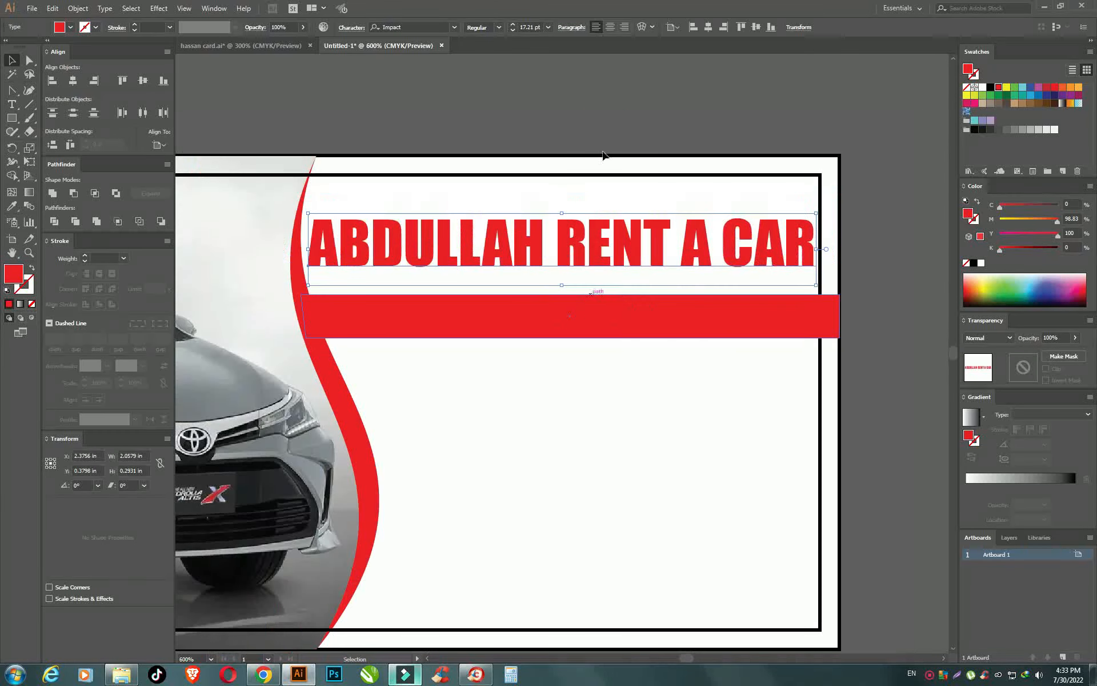
Step: Add the text YOUR TAGLINE on the red bar, scale it to about 10.78 pt and colour it white
{"action": "left_click", "coordinate": [12, 104]}
{"action": "left_click", "coordinate": [473, 315]}
{"action": "type", "text": "YOUR TAGLINE"}
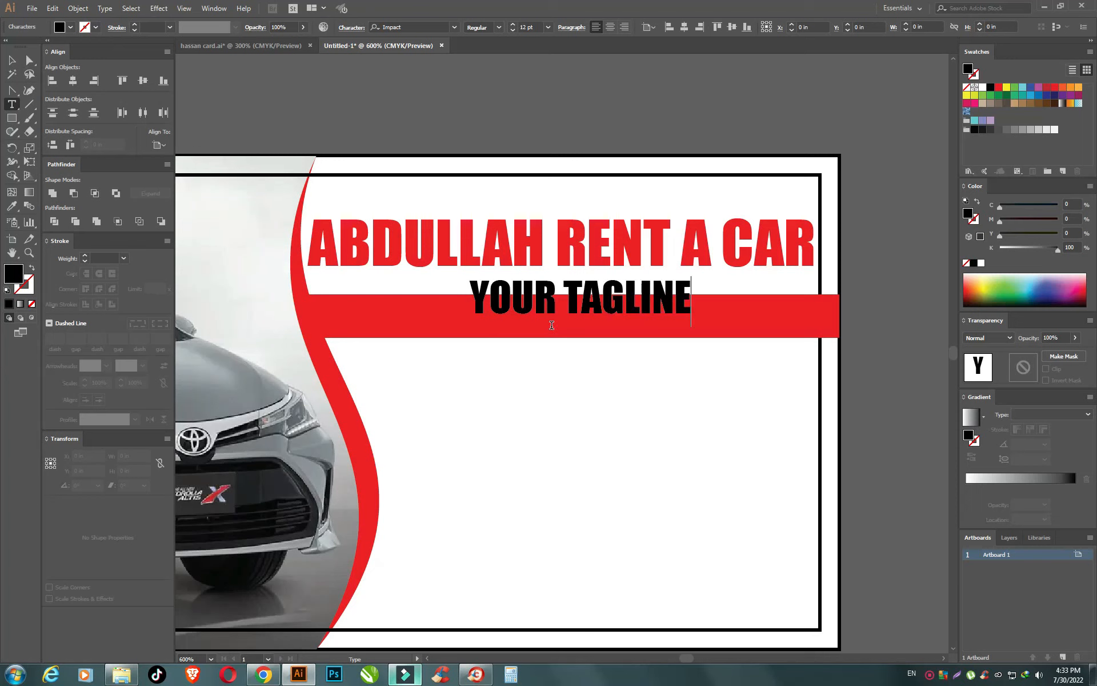
{"action": "left_click_drag", "start_coordinate": [575, 296], "coordinate": [575, 313]}
{"action": "left_click_drag", "start_coordinate": [691, 295], "coordinate": [681, 296]}
{"action": "left_click", "coordinate": [983, 88]}
{"action": "left_click", "coordinate": [874, 177]}
Step: Duplicate the red bar straight down near the card's lower edge and send the copy to the back
{"action": "left_click_drag", "start_coordinate": [624, 451], "coordinate": [664, 405]}
{"action": "left_click_drag", "start_coordinate": [459, 281], "coordinate": [464, 563]}
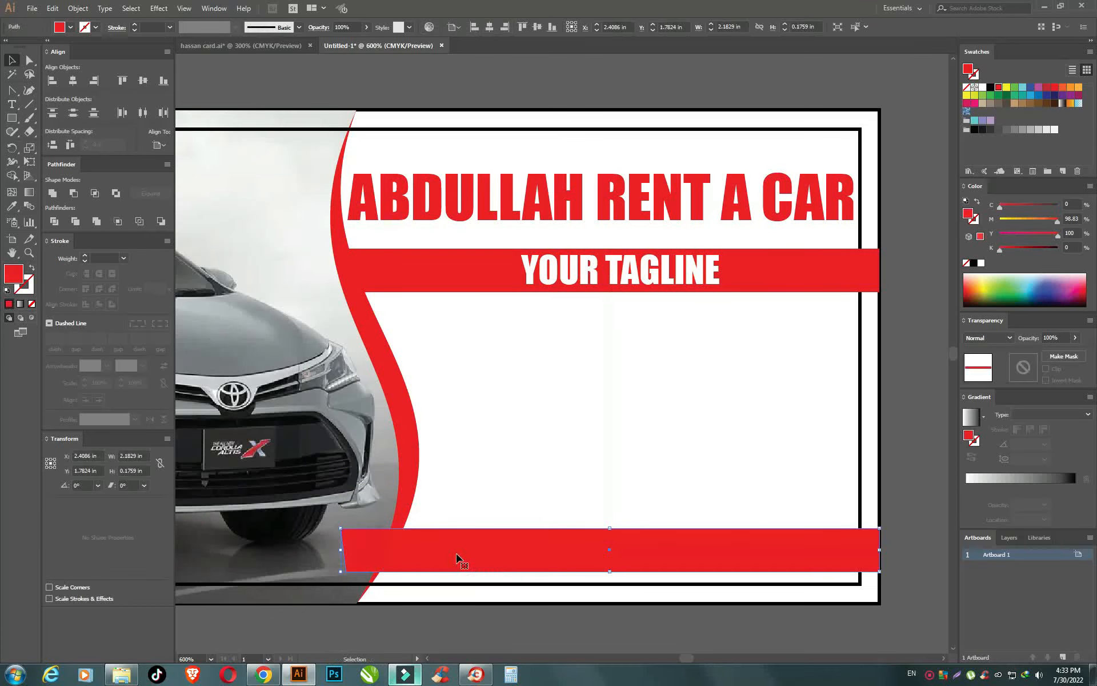
{"action": "key", "text": "ctrl+shift+bracketleft"}
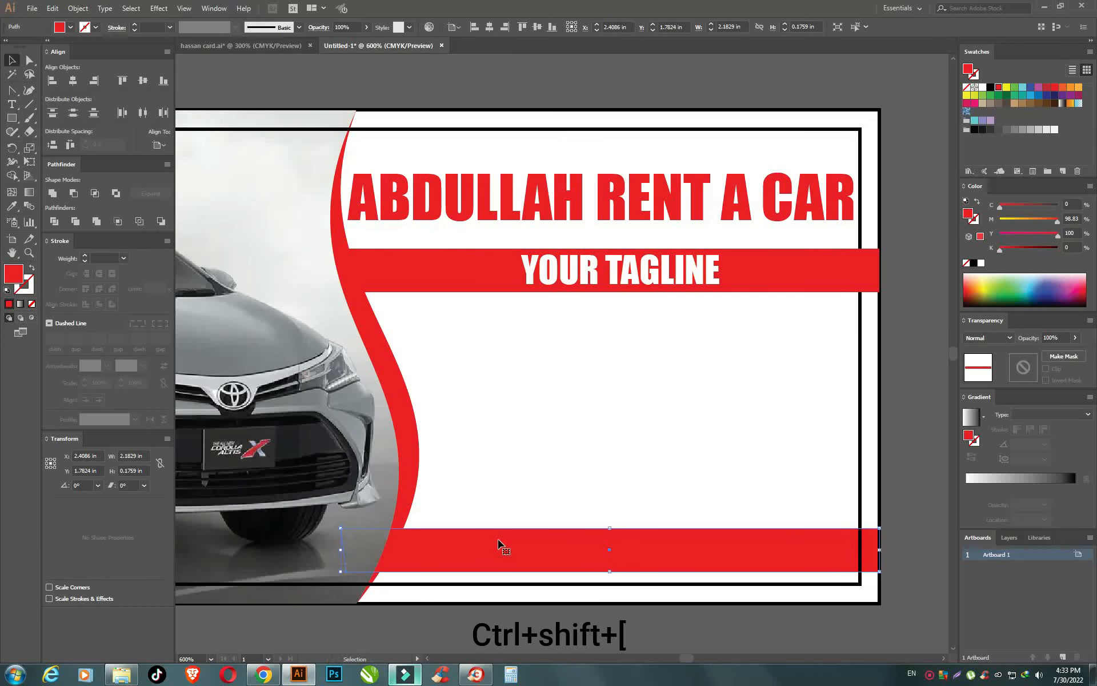
{"action": "left_click", "coordinate": [788, 287]}
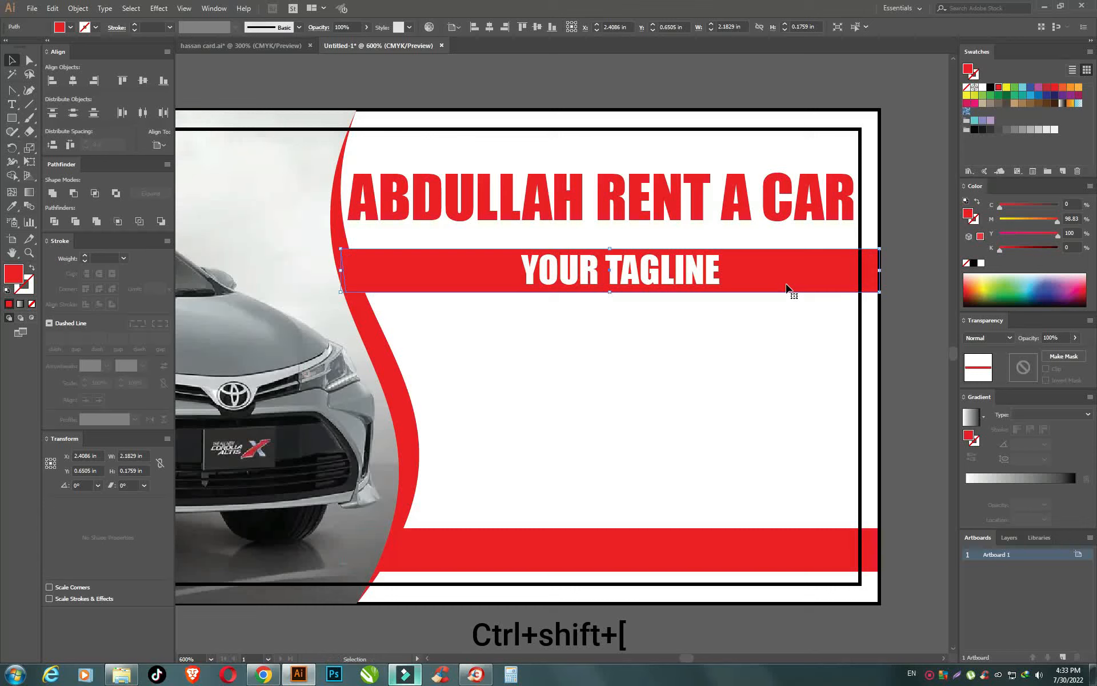
{"action": "left_click", "coordinate": [908, 293]}
Step: Copy the tagline text onto the lower red bar and change the copy to YOUR ADRESS
{"action": "left_click_drag", "start_coordinate": [672, 275], "coordinate": [671, 557]}
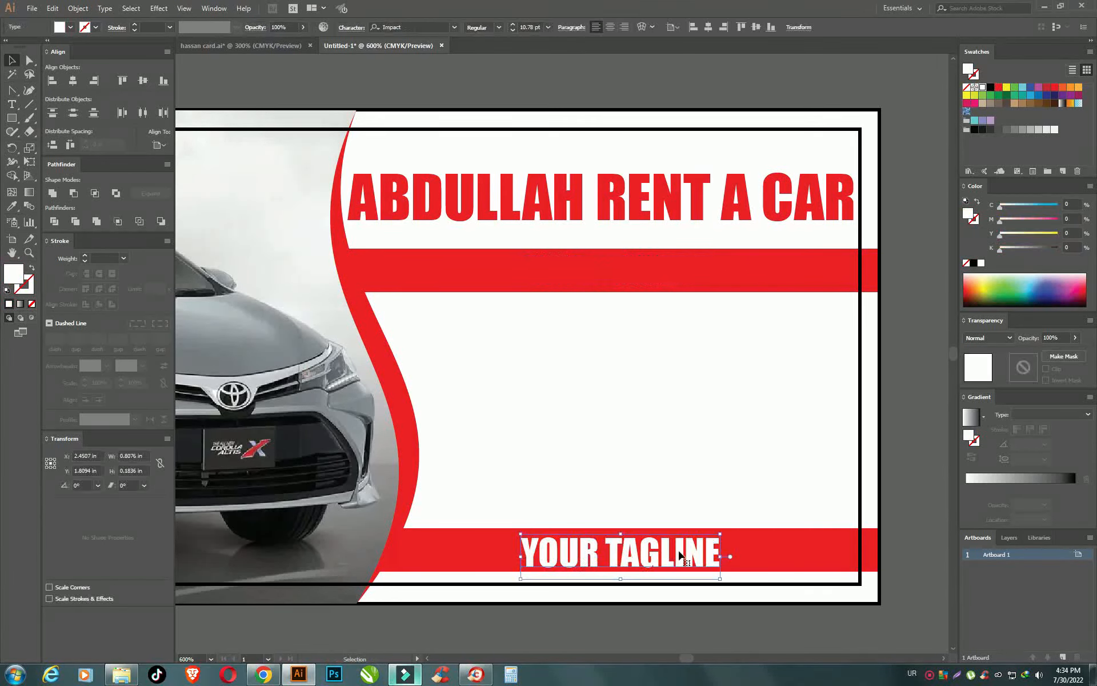
{"action": "key", "text": "ctrl+z"}
{"action": "left_click_drag", "start_coordinate": [661, 297], "coordinate": [674, 559]}
{"action": "double_click", "coordinate": [713, 550]}
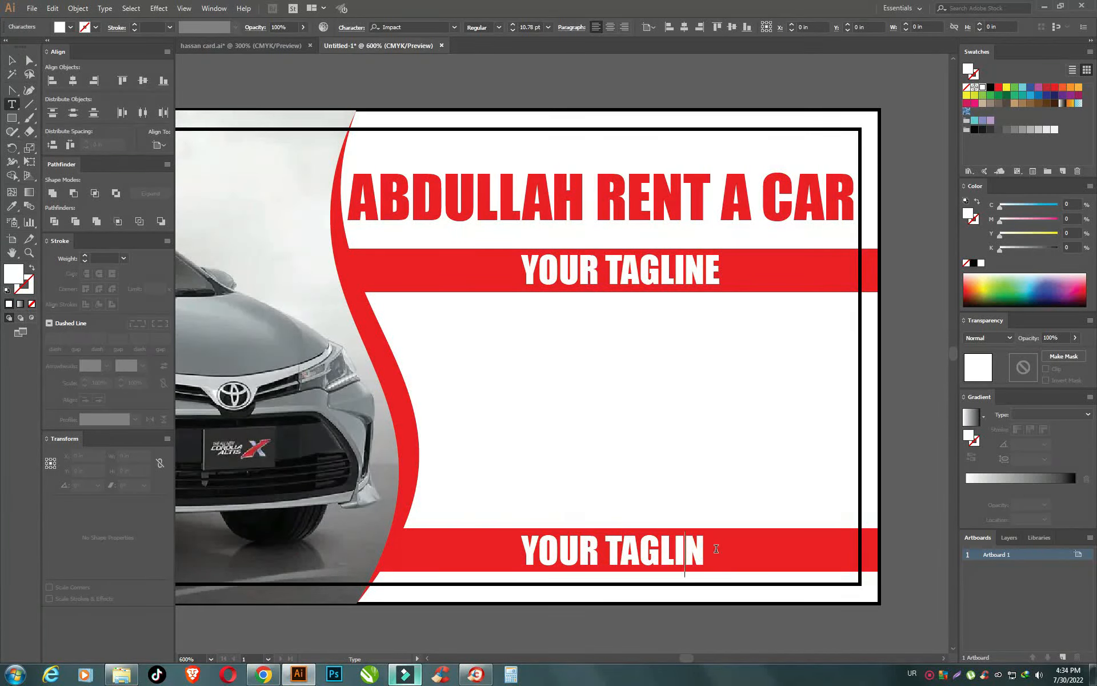
{"action": "key", "text": "BackSpace"}
{"action": "key", "text": "BackSpace"}
{"action": "key", "text": "BackSpace"}
{"action": "key", "text": "BackSpace"}
{"action": "key", "text": "BackSpace"}
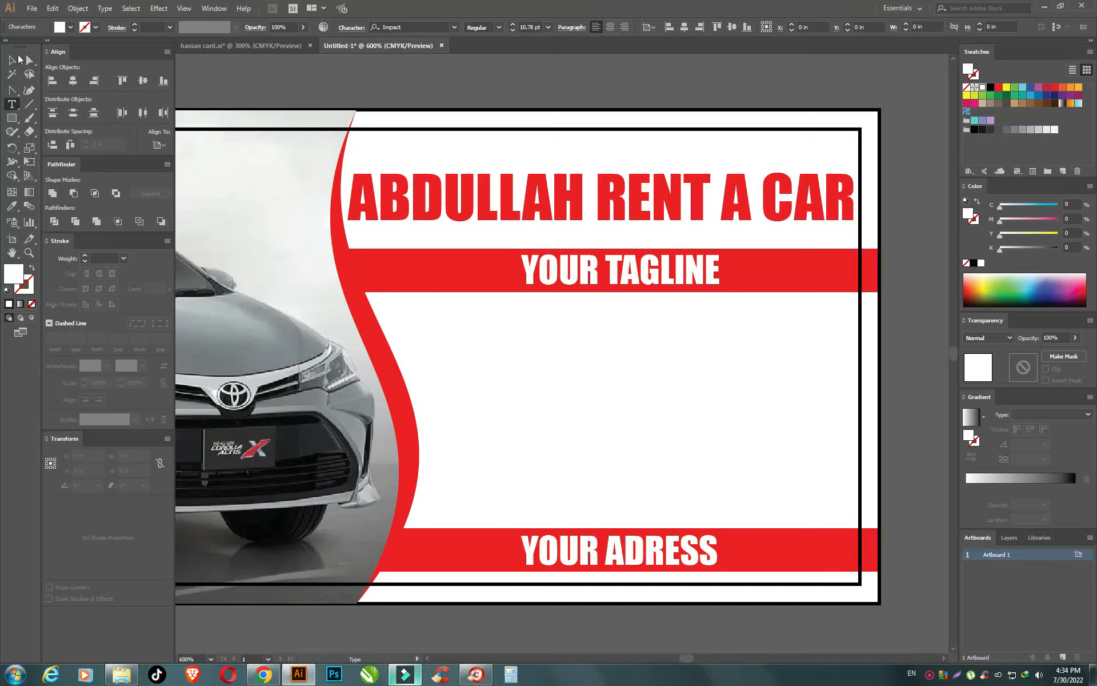
Step: Centre YOUR ADRESS vertically on the lower red bar and nudge the text down slightly
{"action": "left_click", "coordinate": [13, 60]}
{"action": "left_click", "coordinate": [456, 537], "text": "shift"}
{"action": "left_click", "coordinate": [143, 81]}
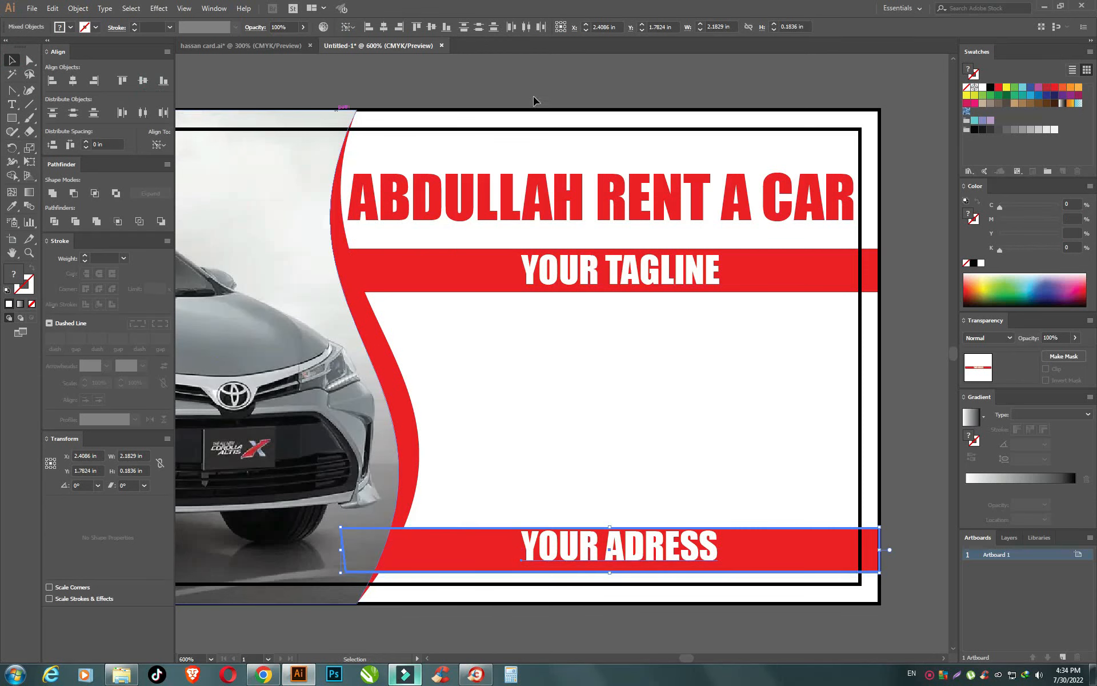
{"action": "left_click", "coordinate": [638, 522]}
{"action": "left_click_drag", "start_coordinate": [656, 550], "coordinate": [657, 555]}
{"action": "left_click", "coordinate": [627, 640]}
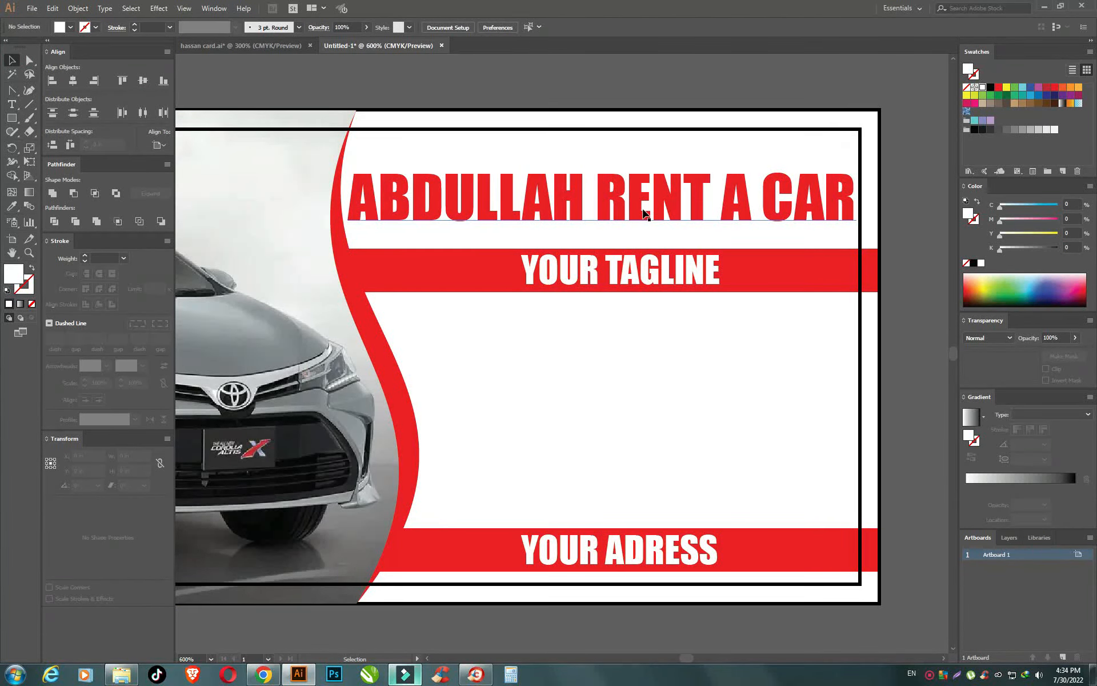
Step: Set the font of YOUR TAGLINE and YOUR ADRESS to Araboto Black
{"action": "left_click", "coordinate": [636, 270]}
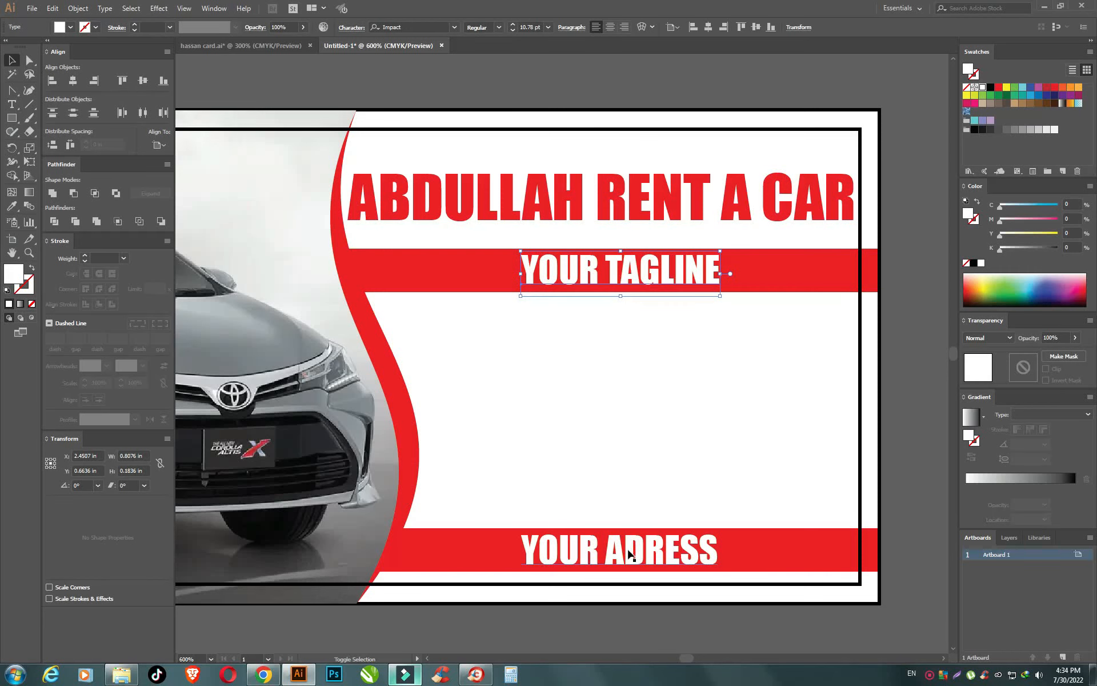
{"action": "left_click", "coordinate": [631, 554], "text": "shift"}
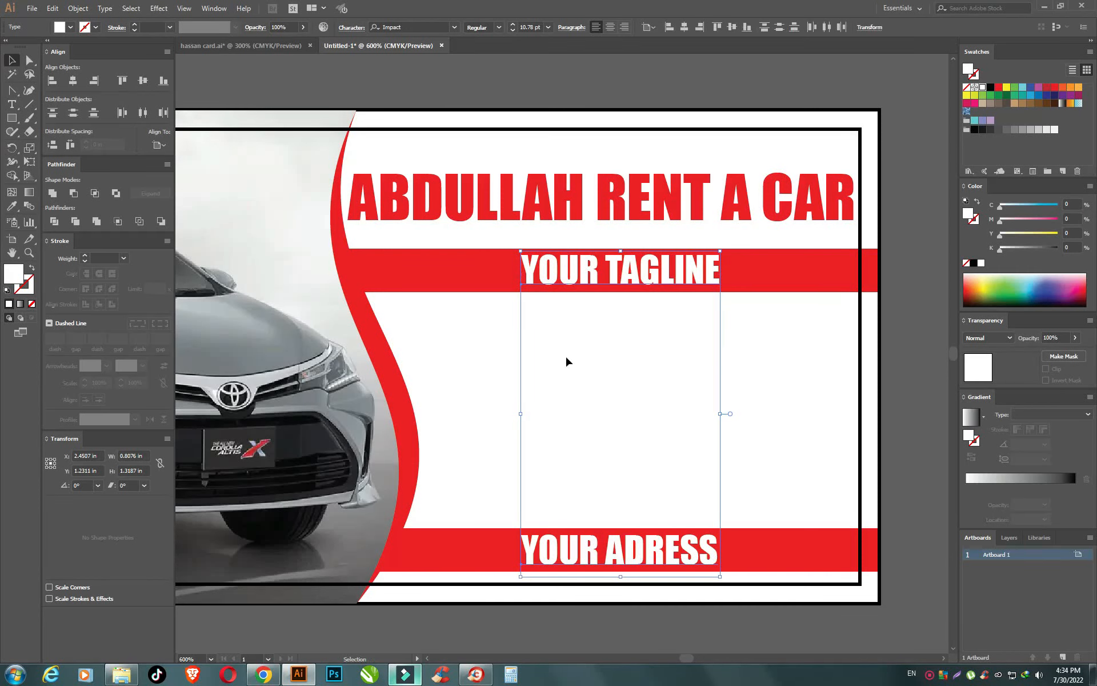
{"action": "left_click", "coordinate": [455, 28]}
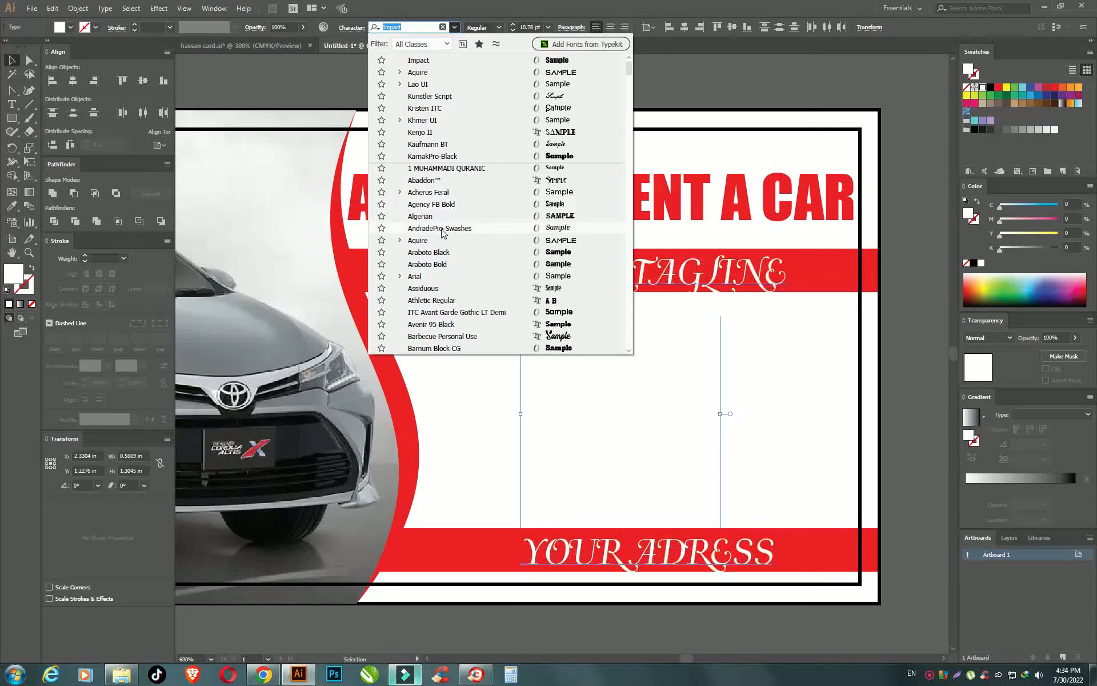
{"action": "left_click", "coordinate": [440, 252]}
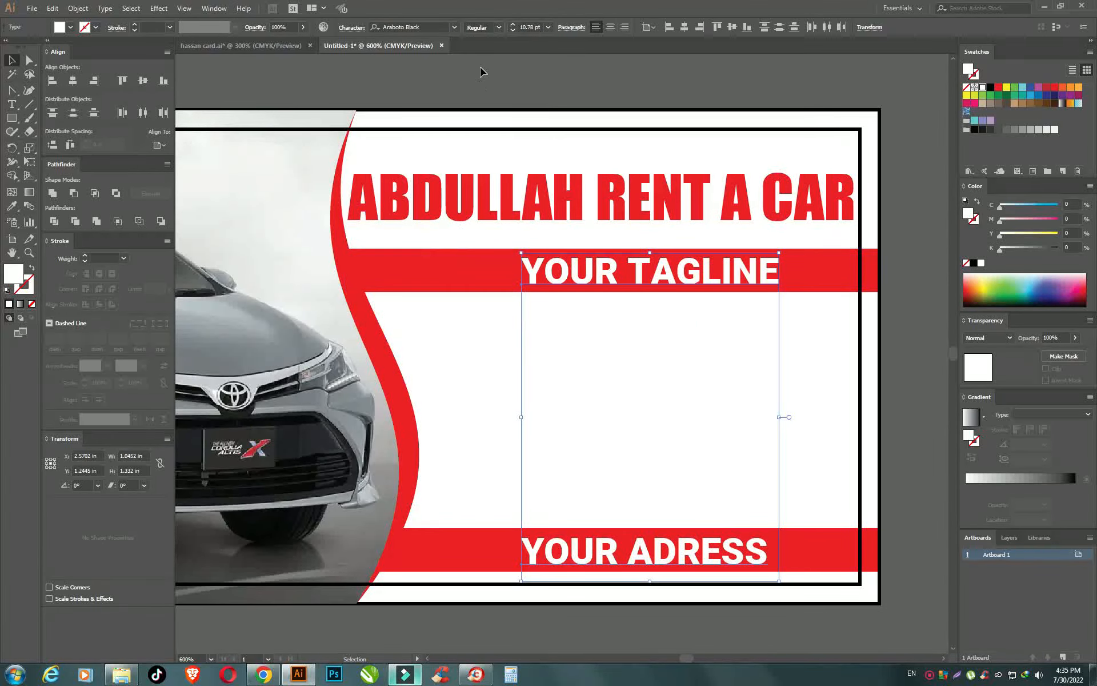
{"action": "left_click", "coordinate": [514, 72]}
Step: Centre YOUR TAGLINE horizontally with the company name
{"action": "left_click", "coordinate": [576, 270]}
{"action": "left_click", "coordinate": [577, 217]}
{"action": "left_click", "coordinate": [577, 217]}
{"action": "left_click", "coordinate": [73, 81]}
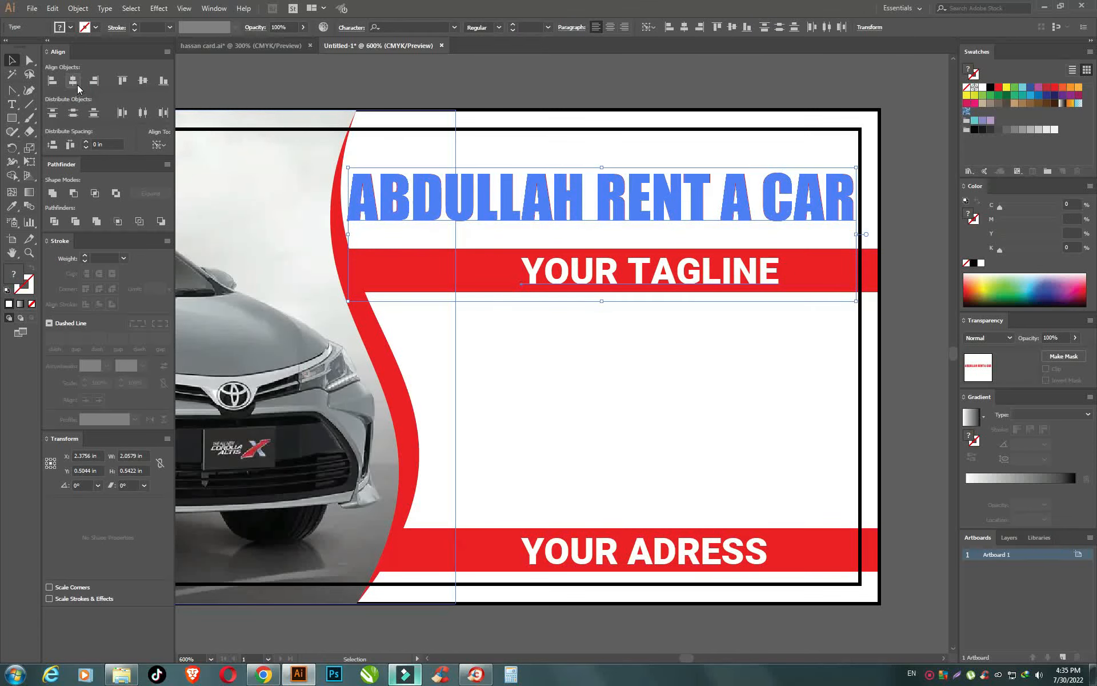
{"action": "left_click", "coordinate": [522, 95]}
Step: Copy the company name into the white area below the tagline bar and change the copy to OWNER
{"action": "left_click_drag", "start_coordinate": [589, 216], "coordinate": [662, 363]}
{"action": "key", "text": "t"}
{"action": "left_click", "coordinate": [848, 353]}
{"action": "key", "text": "ctrl+a"}
{"action": "key", "text": "BackSpace"}
{"action": "type", "text": "OWNER"}
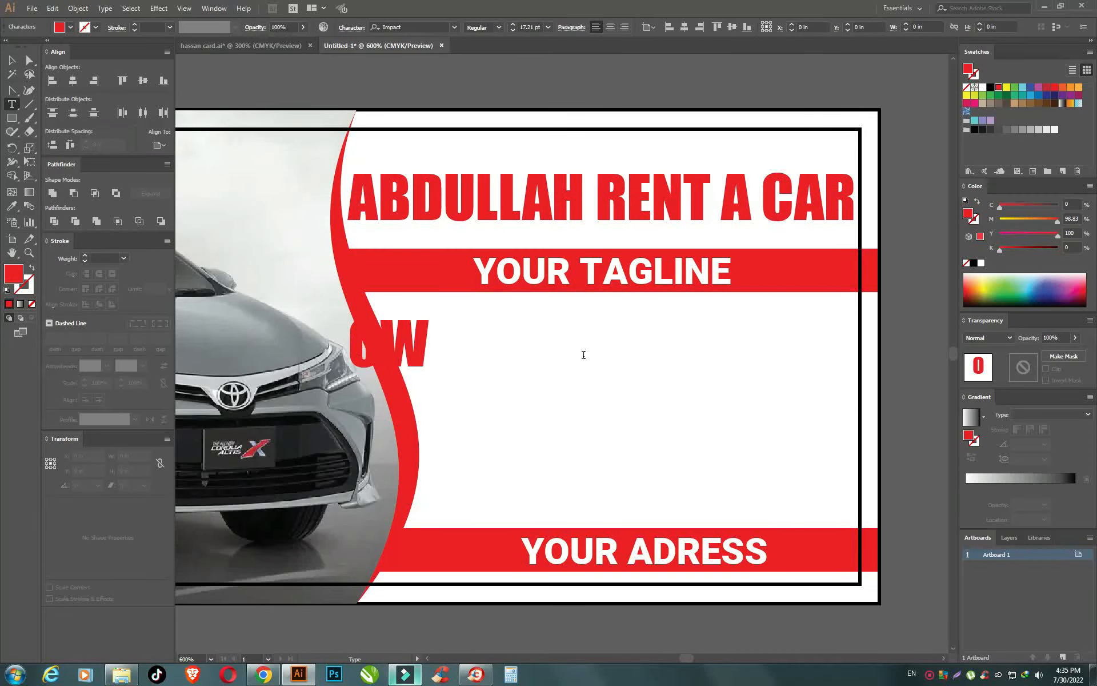
Step: Centre OWNER horizontally on the tagline bar and scale it down to about 13.07 pt
{"action": "left_click", "coordinate": [12, 63]}
{"action": "left_click_drag", "start_coordinate": [501, 354], "coordinate": [689, 354]}
{"action": "left_click", "coordinate": [755, 279], "text": "shift"}
{"action": "left_click", "coordinate": [755, 279]}
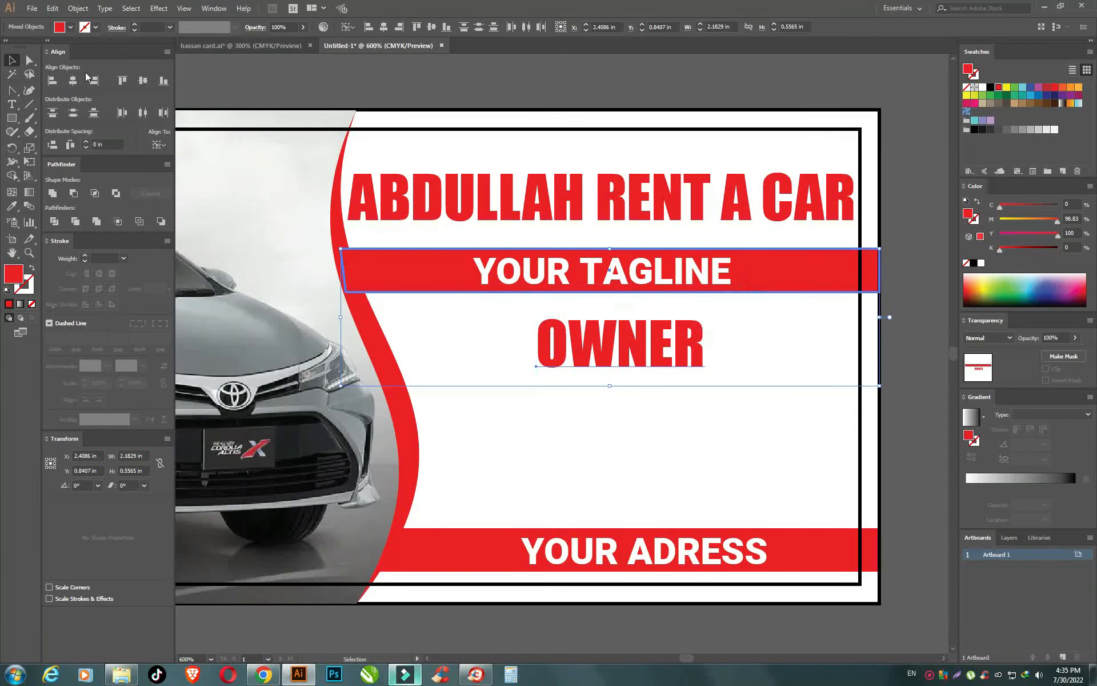
{"action": "left_click", "coordinate": [72, 81]}
{"action": "left_click", "coordinate": [583, 102]}
{"action": "left_click", "coordinate": [651, 359]}
{"action": "left_click_drag", "start_coordinate": [695, 313], "coordinate": [687, 317]}
Step: Duplicate OWNER directly below itself, change the copy to NAME and enlarge it to about 20.64 pt
{"action": "left_click_drag", "start_coordinate": [678, 348], "coordinate": [663, 377]}
{"action": "left_click", "coordinate": [903, 405]}
{"action": "double_click", "coordinate": [575, 374]}
{"action": "double_click", "coordinate": [575, 374]}
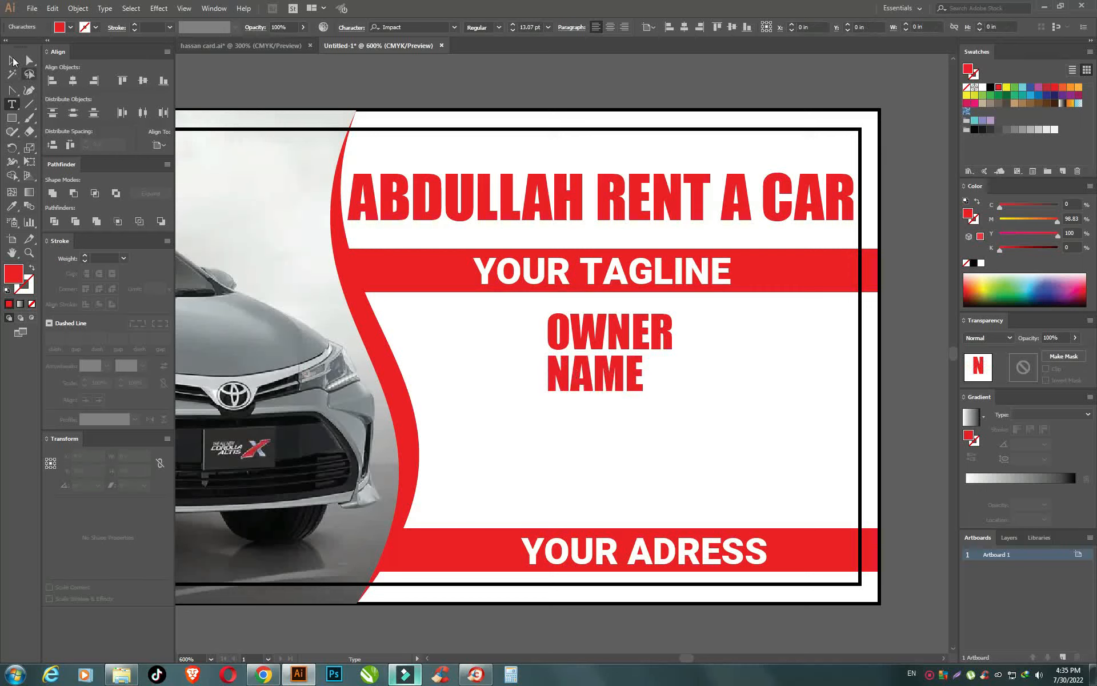
{"action": "left_click", "coordinate": [12, 60]}
{"action": "left_click", "coordinate": [595, 375]}
{"action": "left_click_drag", "start_coordinate": [643, 406], "coordinate": [672, 437]}
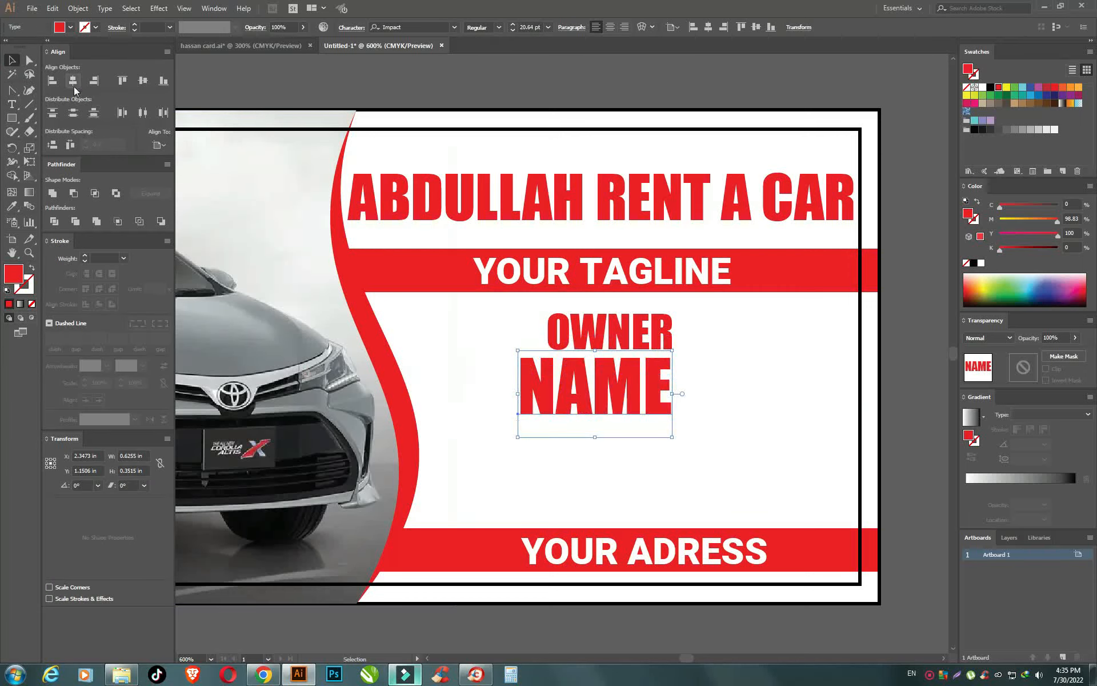
Step: Position the NAME text centrally below OWNER and replace its wording with ILLUSTRACER
{"action": "left_click", "coordinate": [74, 85]}
{"action": "left_click_drag", "start_coordinate": [505, 407], "coordinate": [669, 406]}
{"action": "double_click", "coordinate": [683, 386]}
{"action": "type", "text": "ILLUS"}
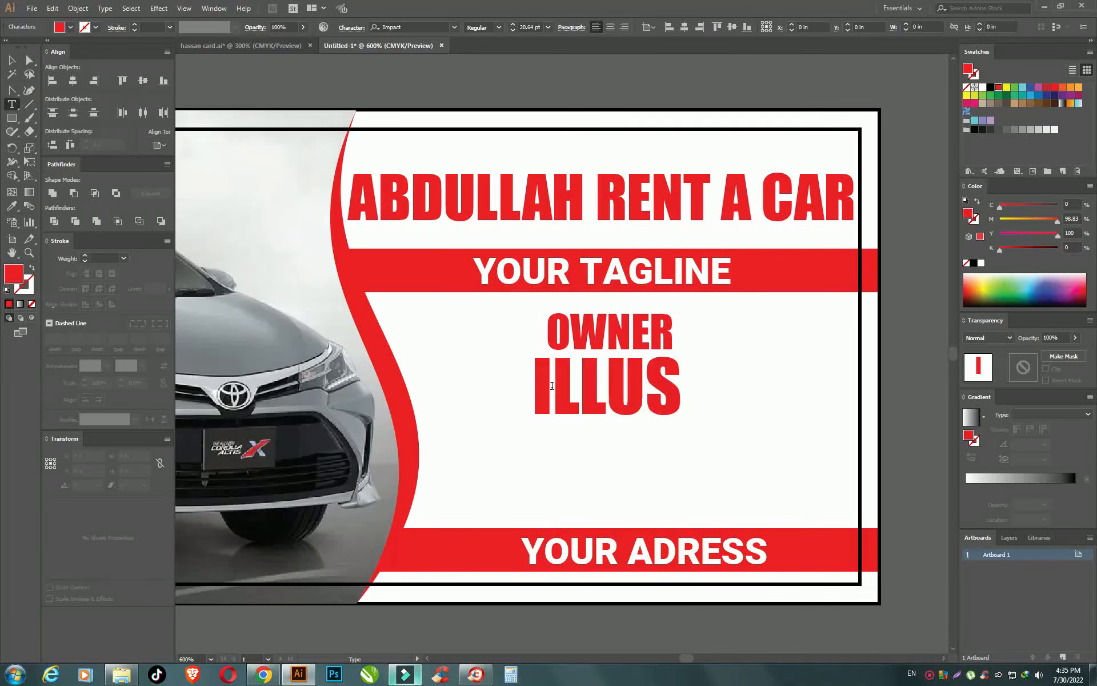
{"action": "type", "text": "TRACER"}
Step: Centre ILLUSTRACER horizontally below OWNER
{"action": "left_click", "coordinate": [8, 58]}
{"action": "left_click", "coordinate": [559, 345], "text": "shift"}
{"action": "left_click", "coordinate": [559, 346]}
{"action": "left_click", "coordinate": [73, 80]}
{"action": "left_click", "coordinate": [606, 441]}
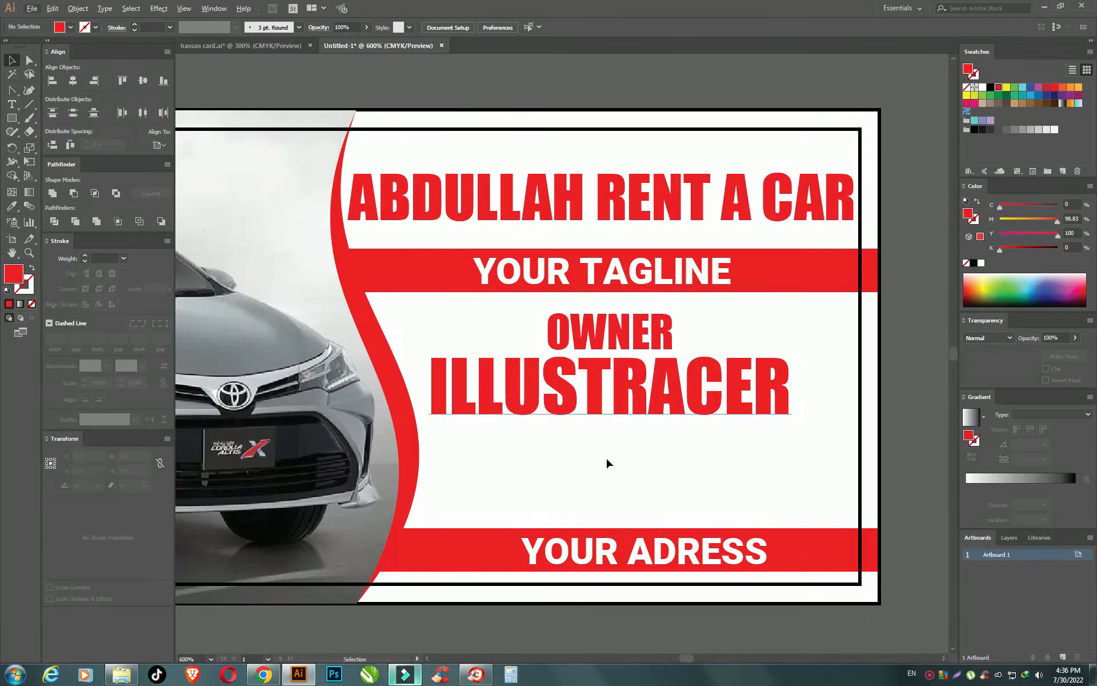
Step: Copy YOUR ADRESS above the lower bar, apply the black Registration swatch and change its wording to YOUR CONTACT
{"action": "left_click_drag", "start_coordinate": [611, 566], "coordinate": [607, 490]}
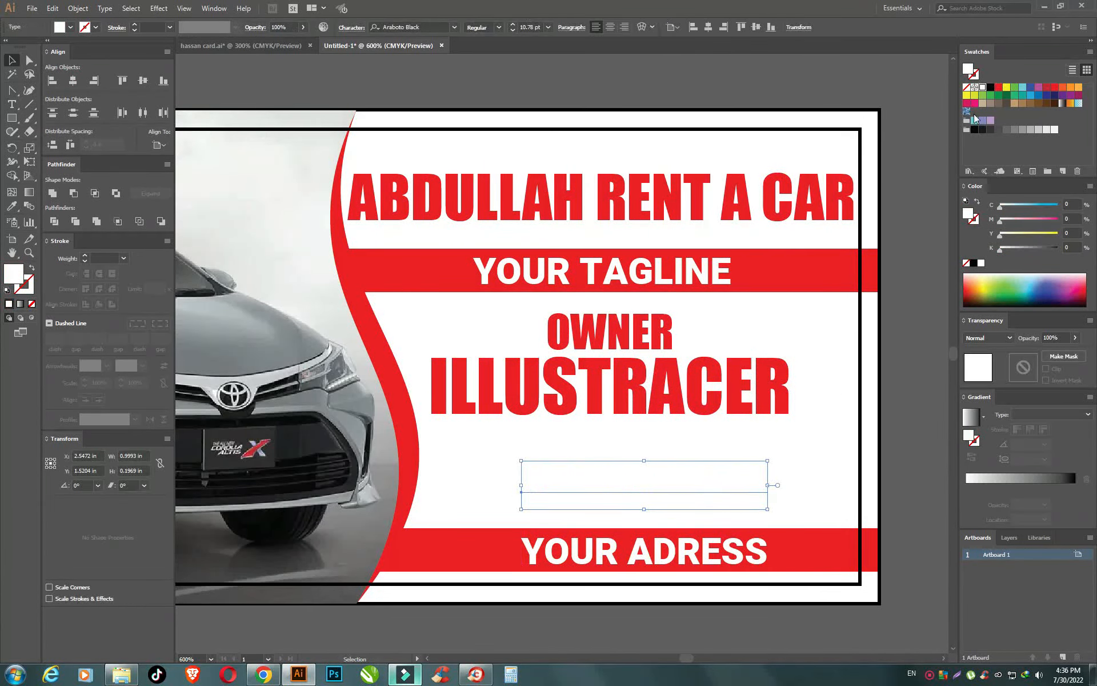
{"action": "left_click", "coordinate": [975, 88]}
{"action": "triple_click", "coordinate": [760, 479]}
{"action": "key", "text": "BackSpace"}
{"action": "type", "text": "YOUR CONTACT"}
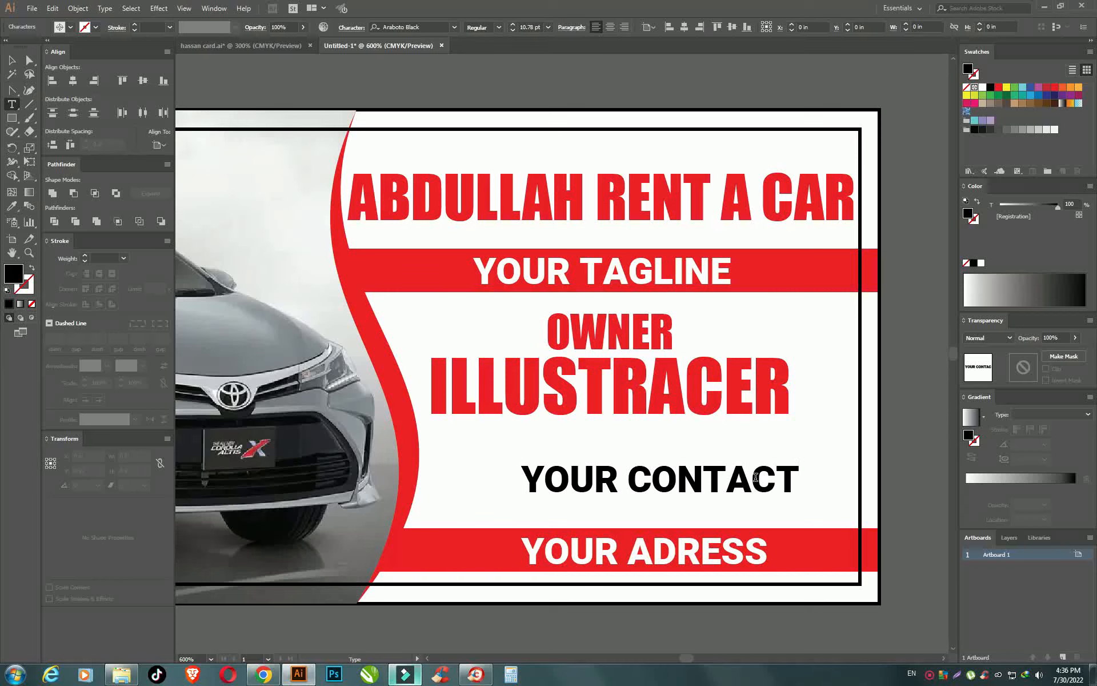
{"action": "left_click", "coordinate": [11, 60]}
{"action": "left_click", "coordinate": [421, 86]}
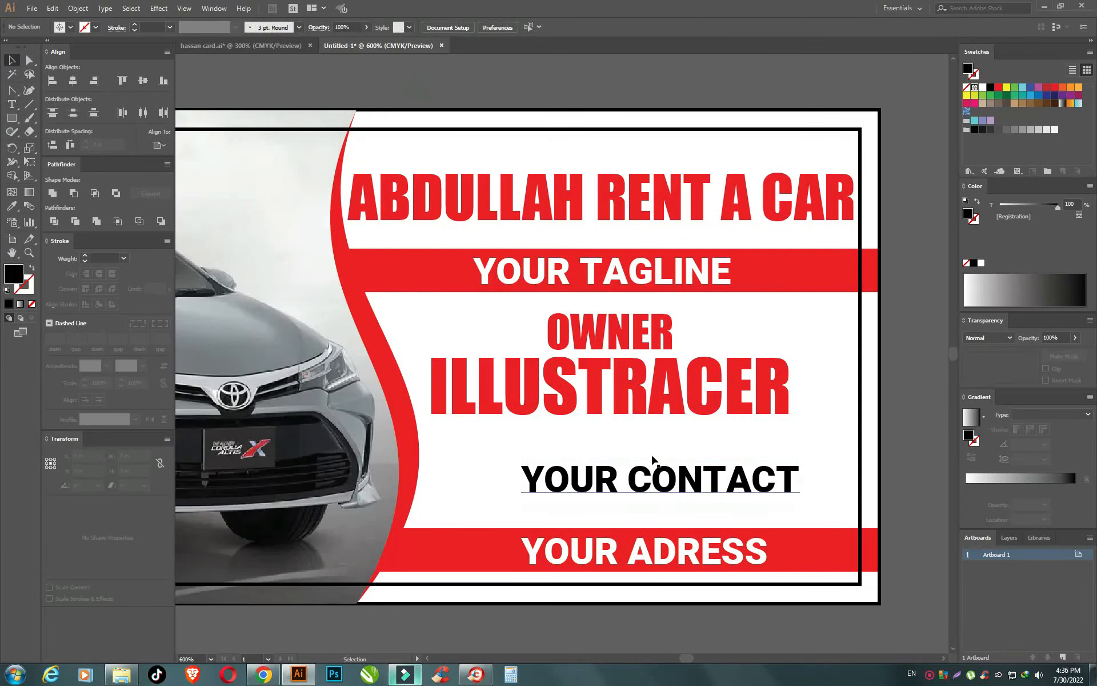
Step: Shift OWNER and ILLUSTRACER right to centre them over the address text, and lower ILLUSTRACER slightly
{"action": "left_click", "coordinate": [663, 353]}
{"action": "left_click_drag", "start_coordinate": [663, 353], "coordinate": [696, 354]}
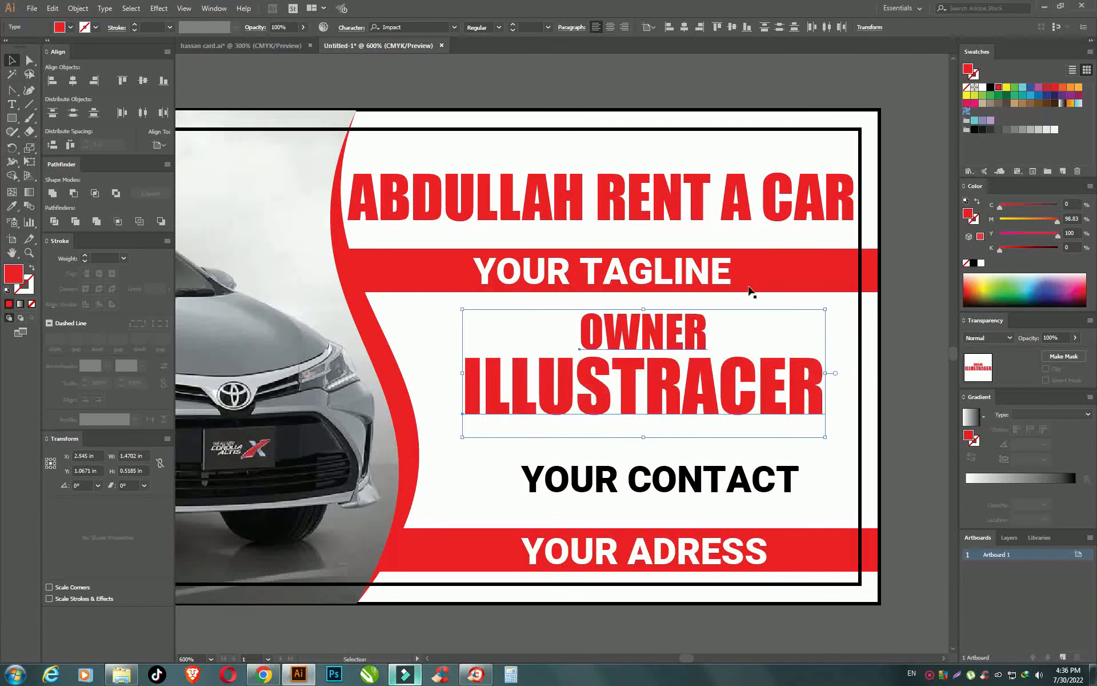
{"action": "left_click", "coordinate": [688, 547], "text": "shift"}
{"action": "left_click", "coordinate": [73, 82]}
{"action": "left_click", "coordinate": [681, 436]}
{"action": "left_click", "coordinate": [686, 407]}
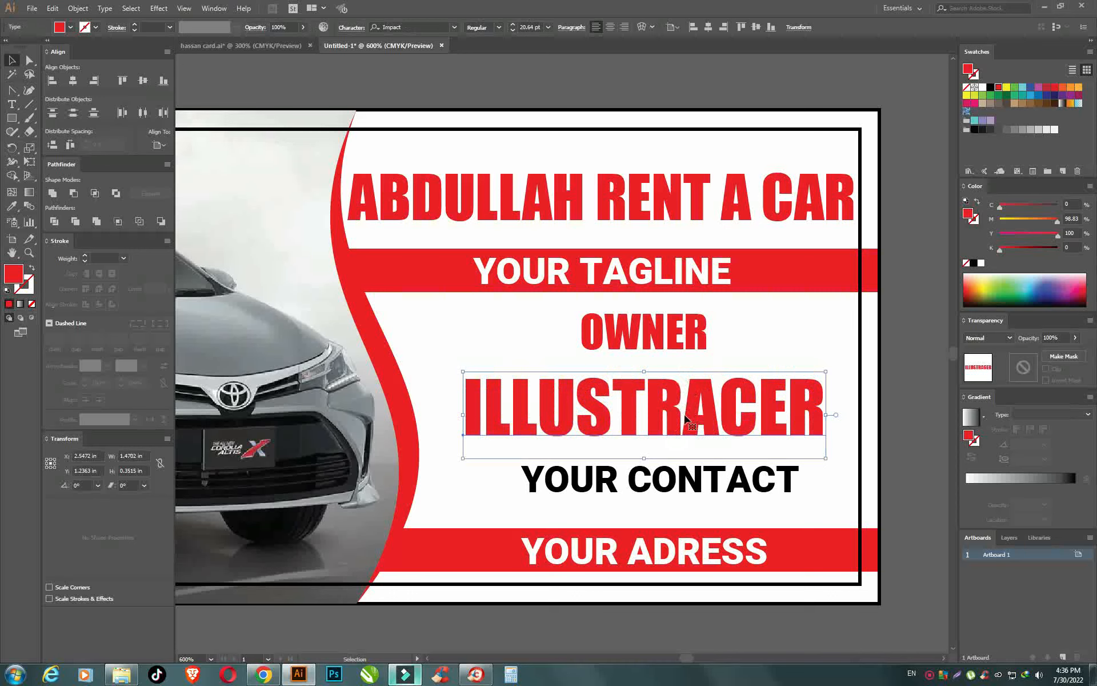
Step: Move YOUR CONTACT up slightly and centre it horizontally below ILLUSTRACER
{"action": "left_click_drag", "start_coordinate": [666, 491], "coordinate": [629, 478]}
{"action": "left_click", "coordinate": [611, 421], "text": "shift"}
{"action": "left_click", "coordinate": [73, 82]}
{"action": "left_click", "coordinate": [492, 92]}
Step: Unlock all objects and delete the black inner margin rectangle from the card
{"action": "scroll", "coordinate": [627, 478], "scroll_direction": "down", "scroll_amount": 1}
{"action": "left_click", "coordinate": [621, 563]}
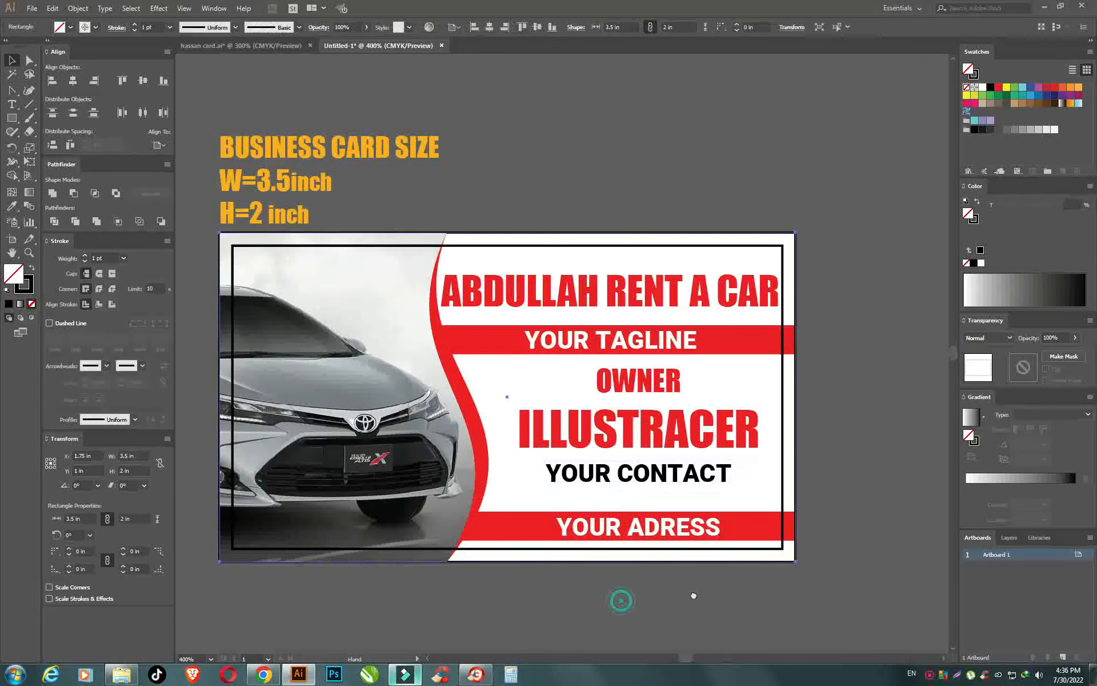
{"action": "left_click_drag", "start_coordinate": [621, 601], "coordinate": [694, 594]}
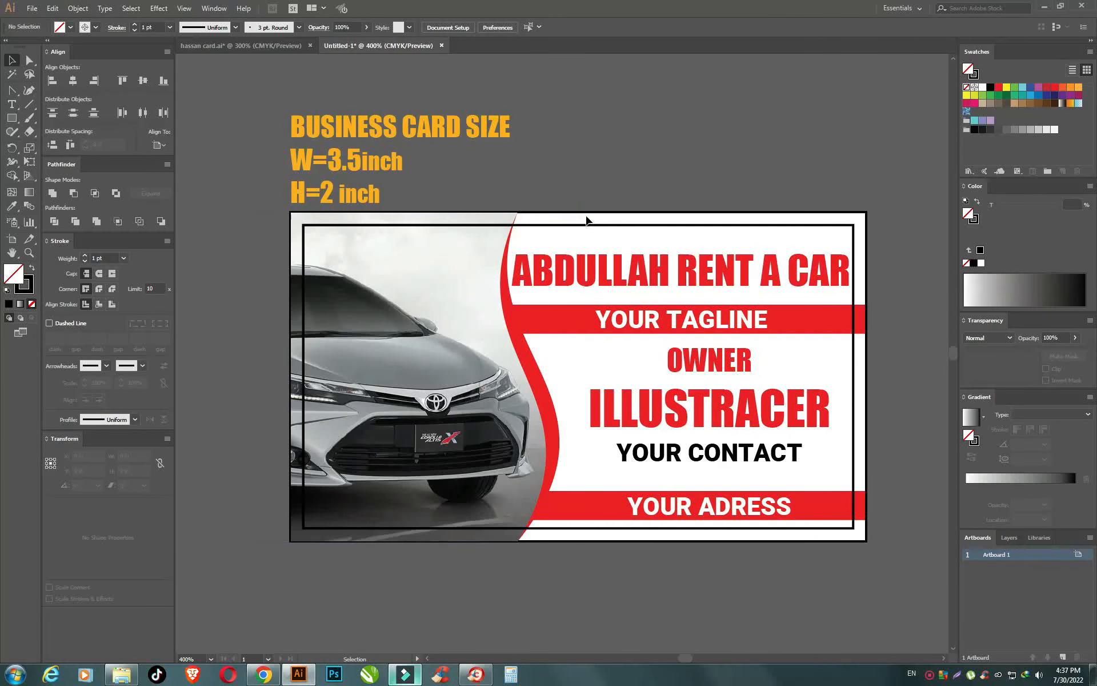
{"action": "left_click", "coordinate": [77, 8]}
{"action": "left_click", "coordinate": [143, 99]}
{"action": "key", "text": "Delete"}
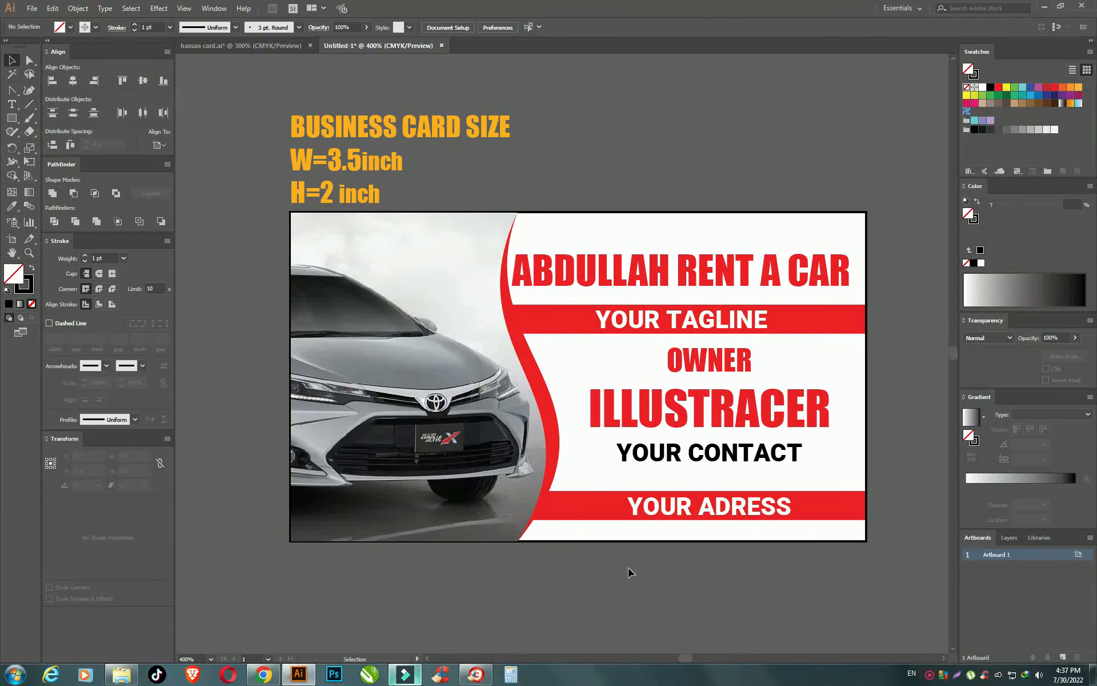
{"action": "key", "text": "z"}
{"action": "left_click_drag", "start_coordinate": [622, 468], "coordinate": [858, 549]}
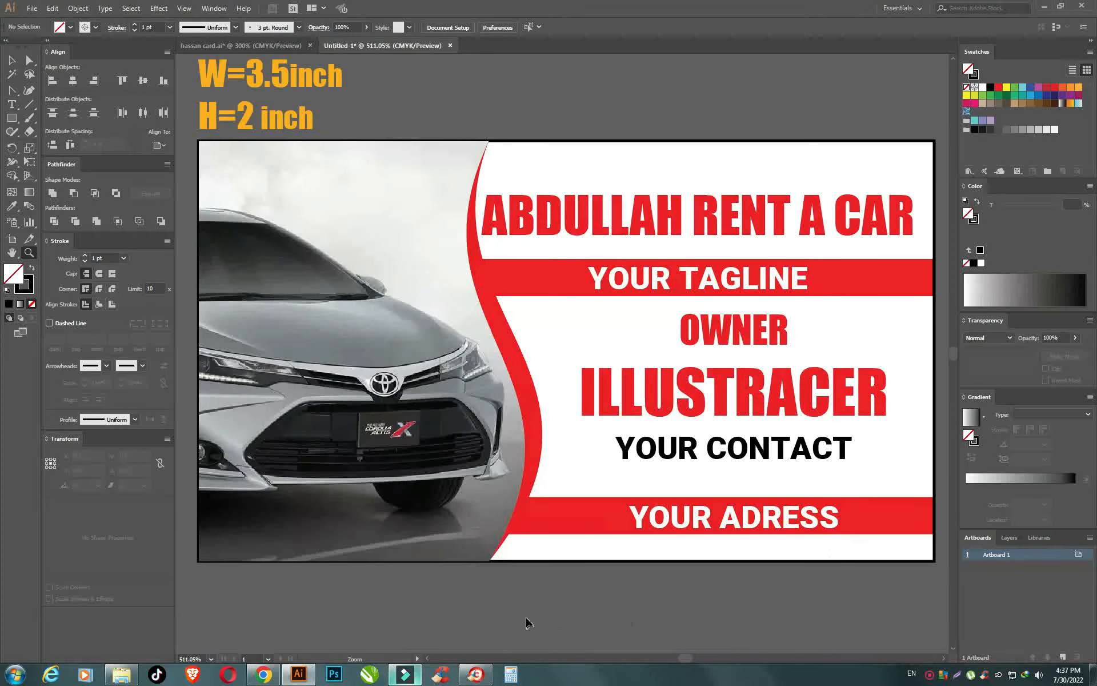